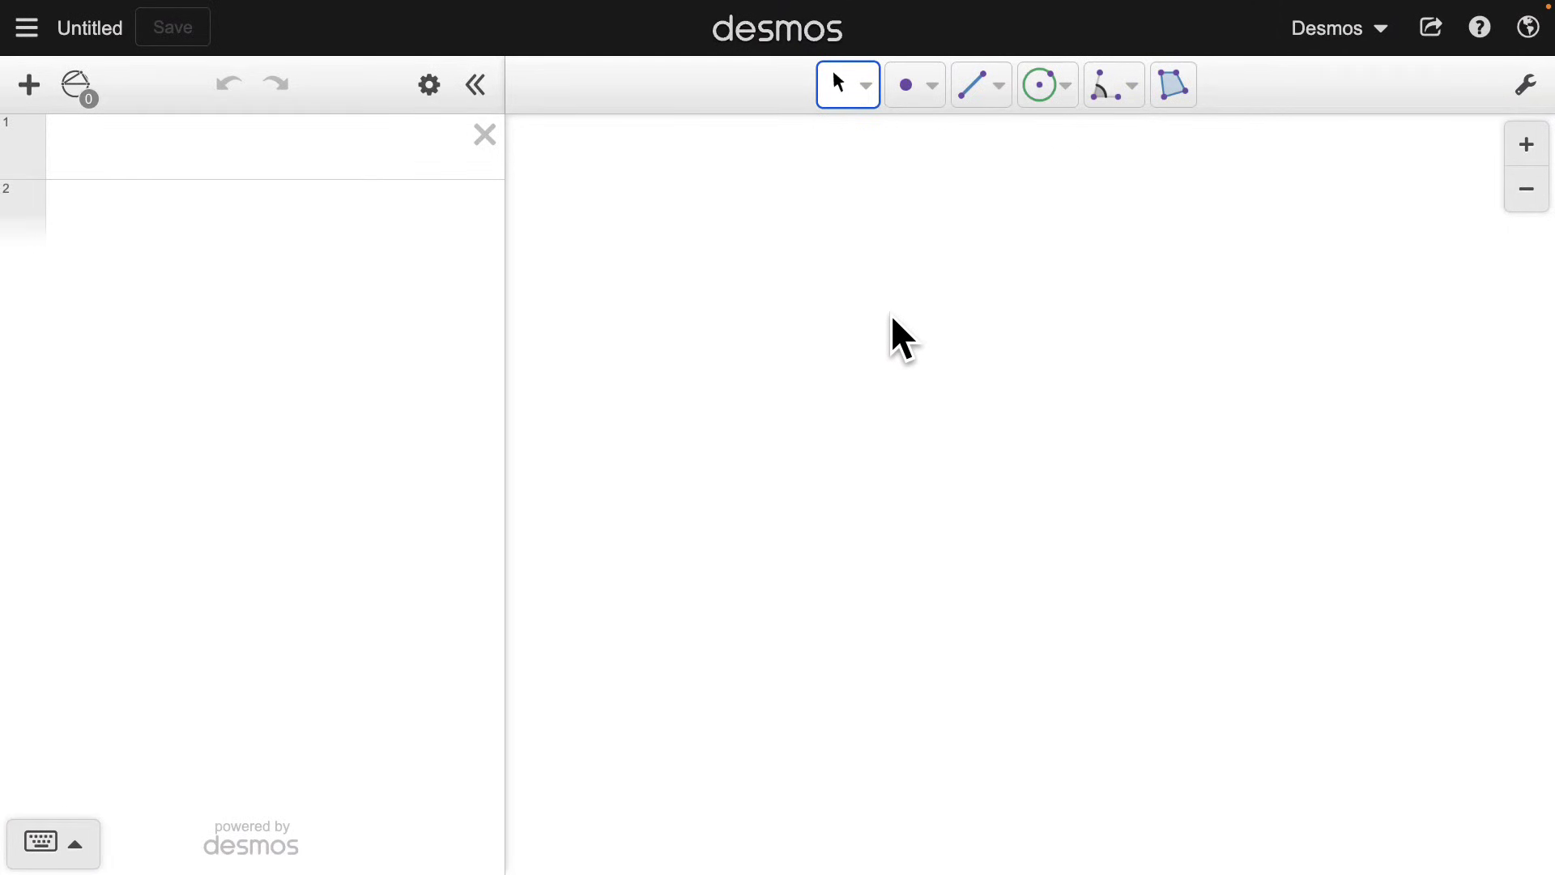
Browse the selection, point, segment and circle tool groups, then place a point near the canvas centre
left_click(865, 86)
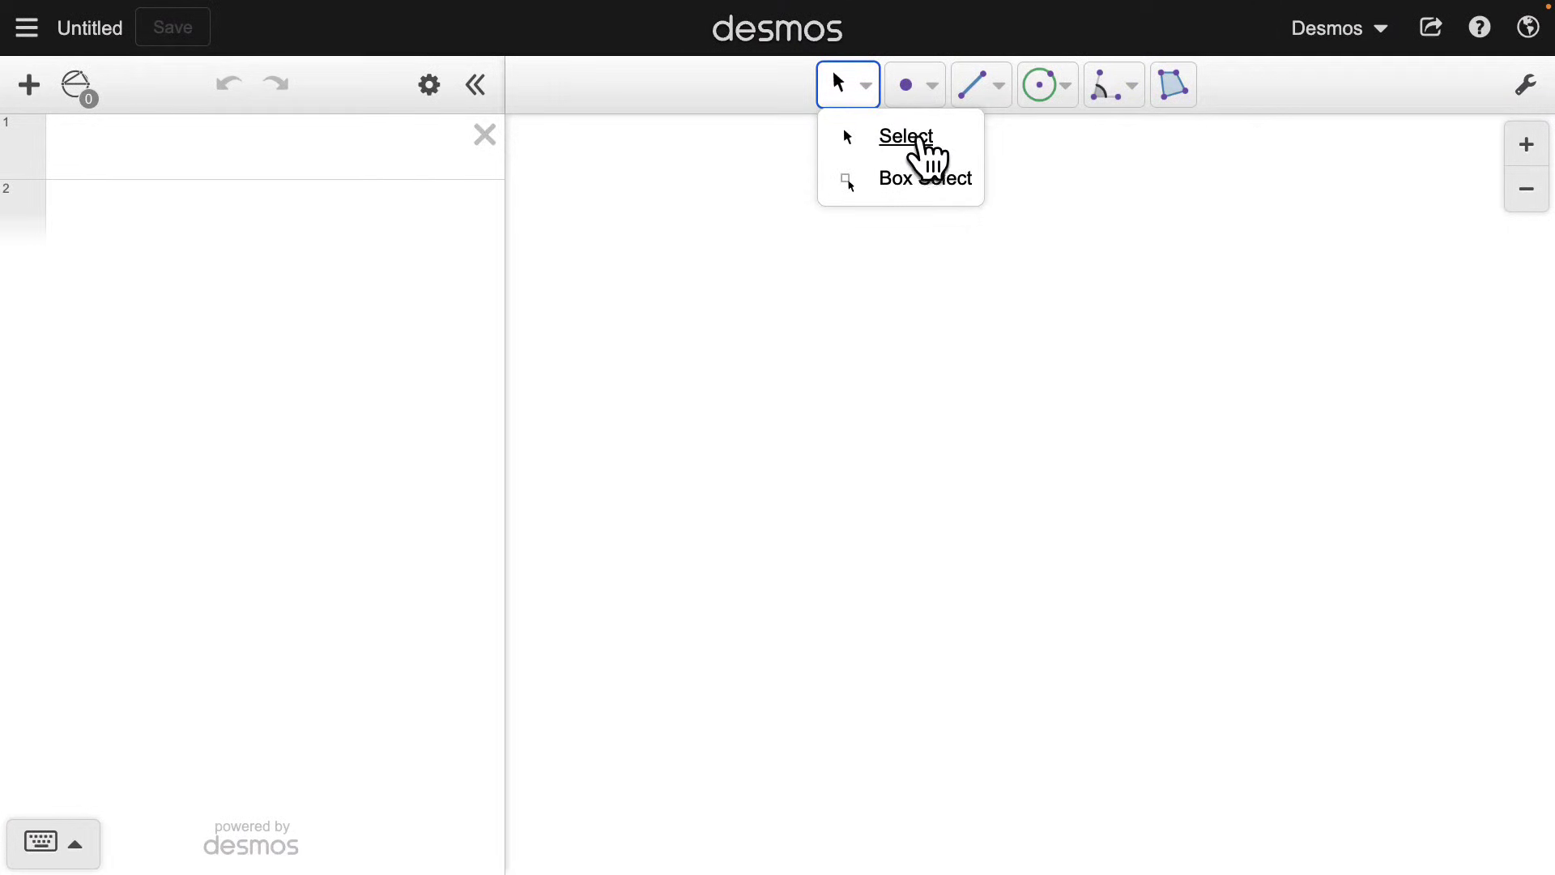
left_click(930, 91)
left_click(998, 96)
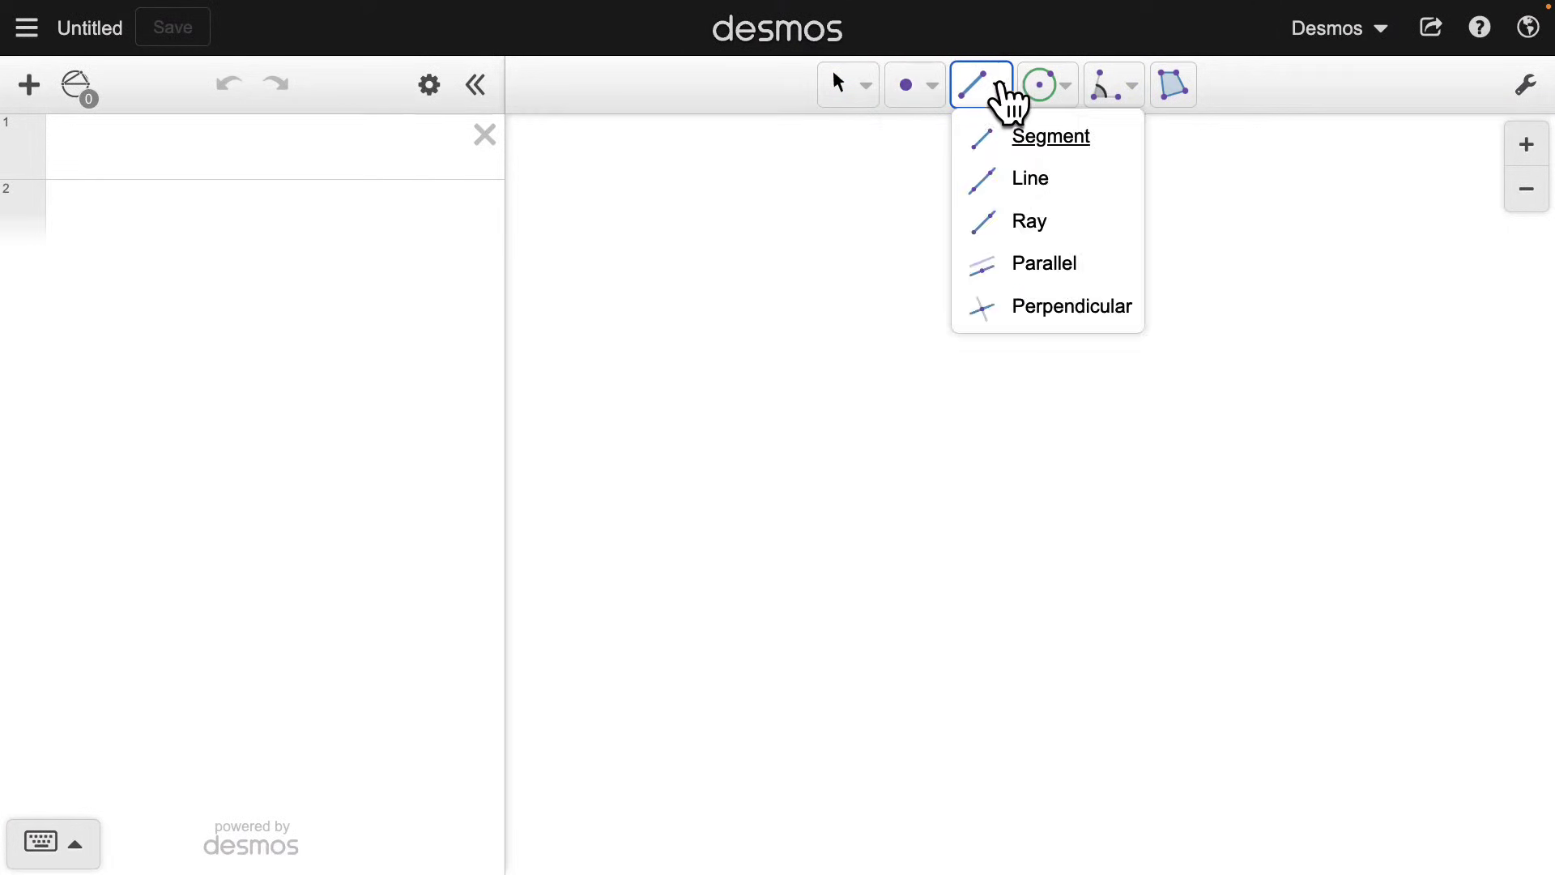
left_click(1079, 102)
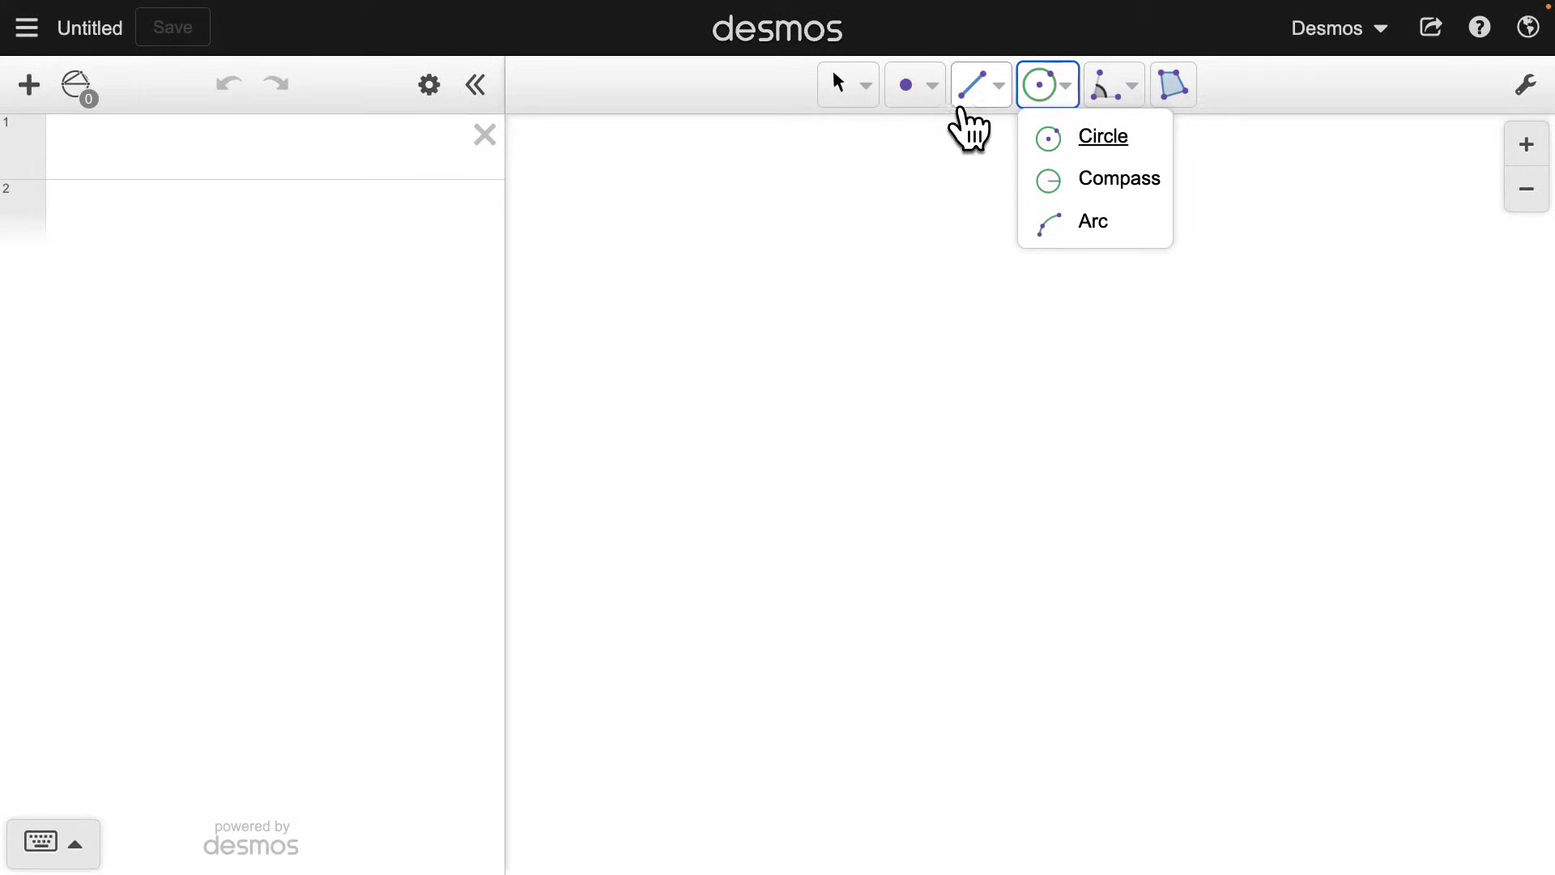
left_click(907, 96)
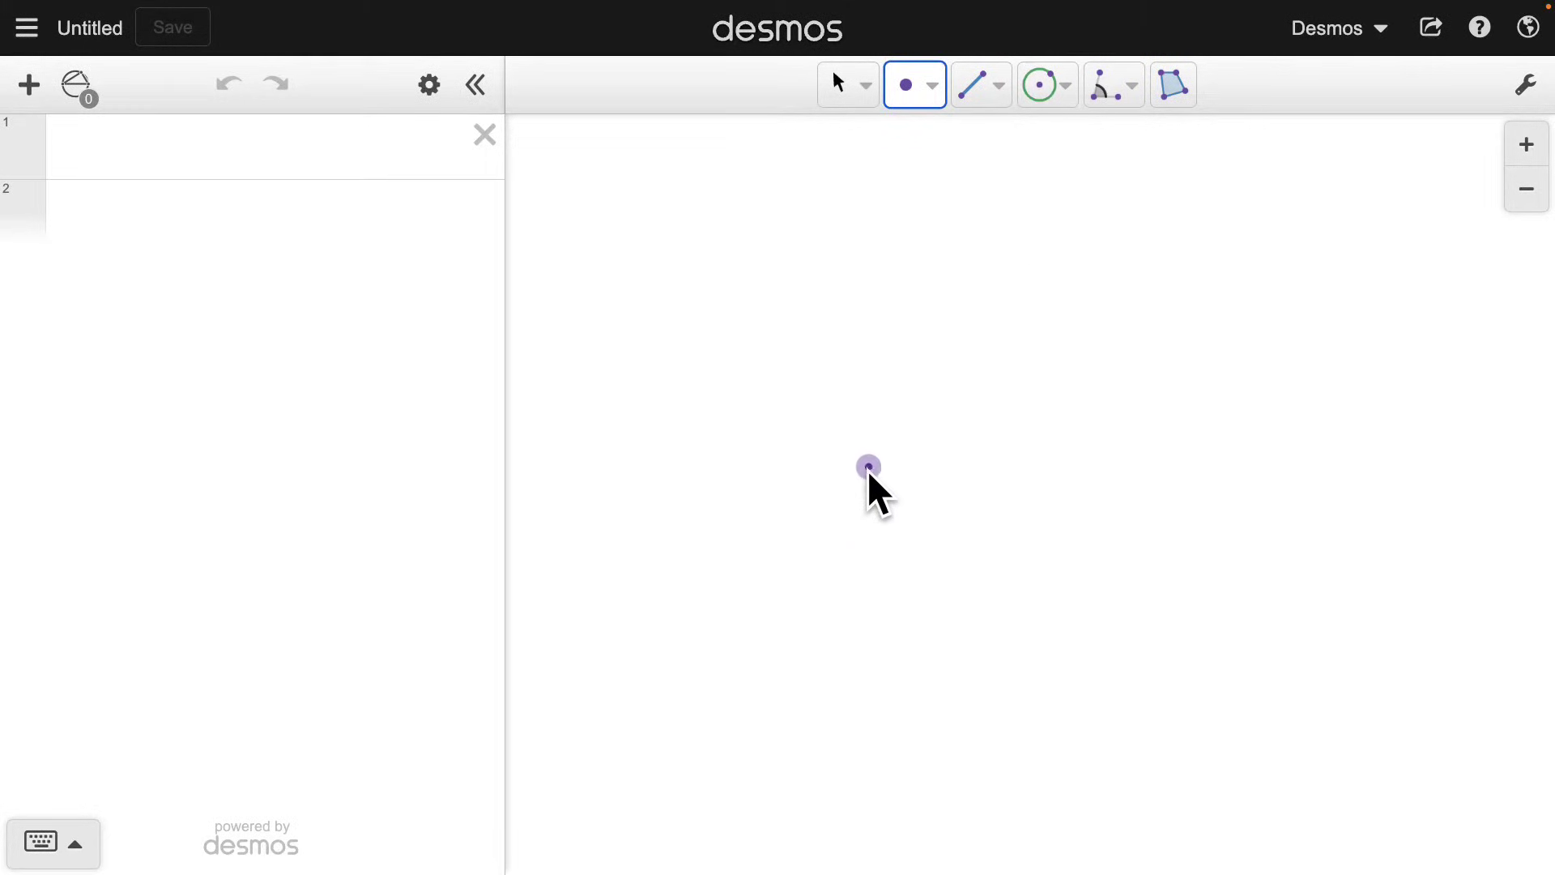
left_click(841, 511)
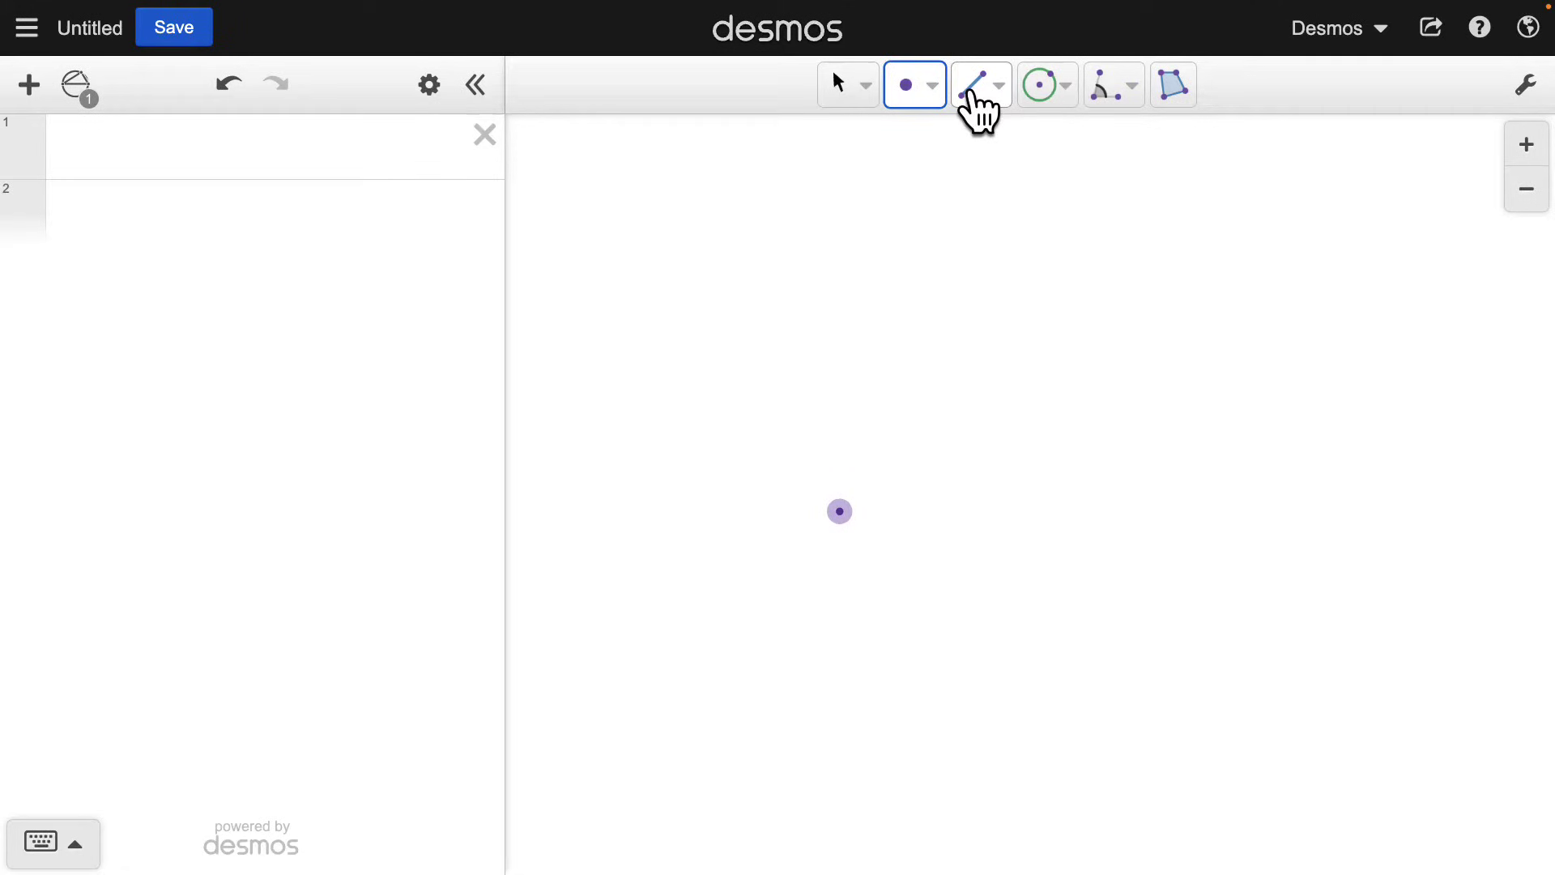
Draw a segment from the placed point up and to the right
left_click(977, 91)
left_click(840, 511)
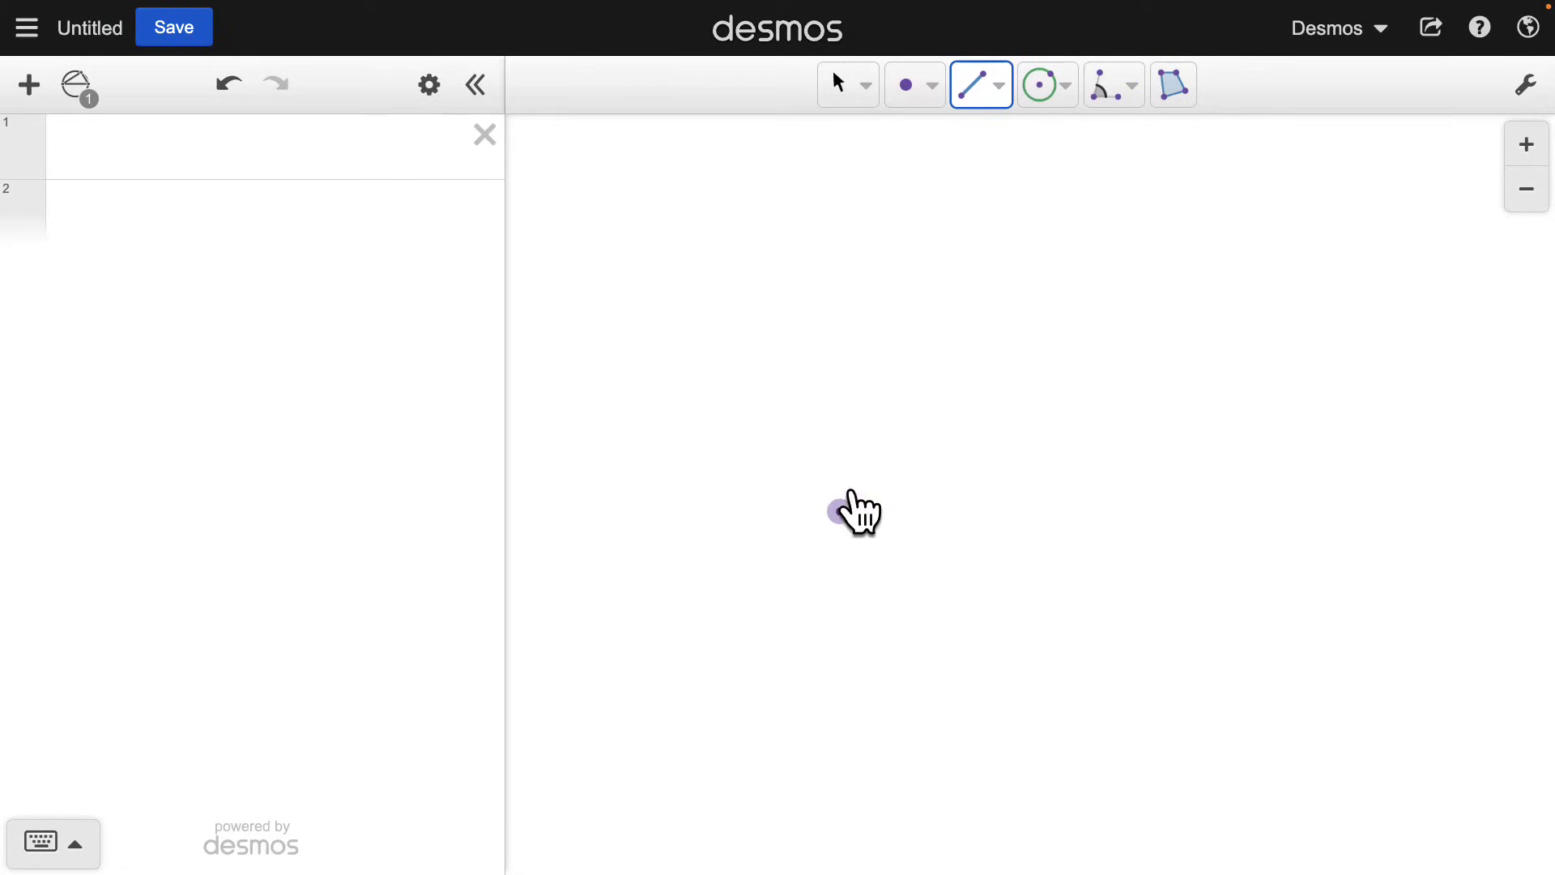
left_click(1000, 303)
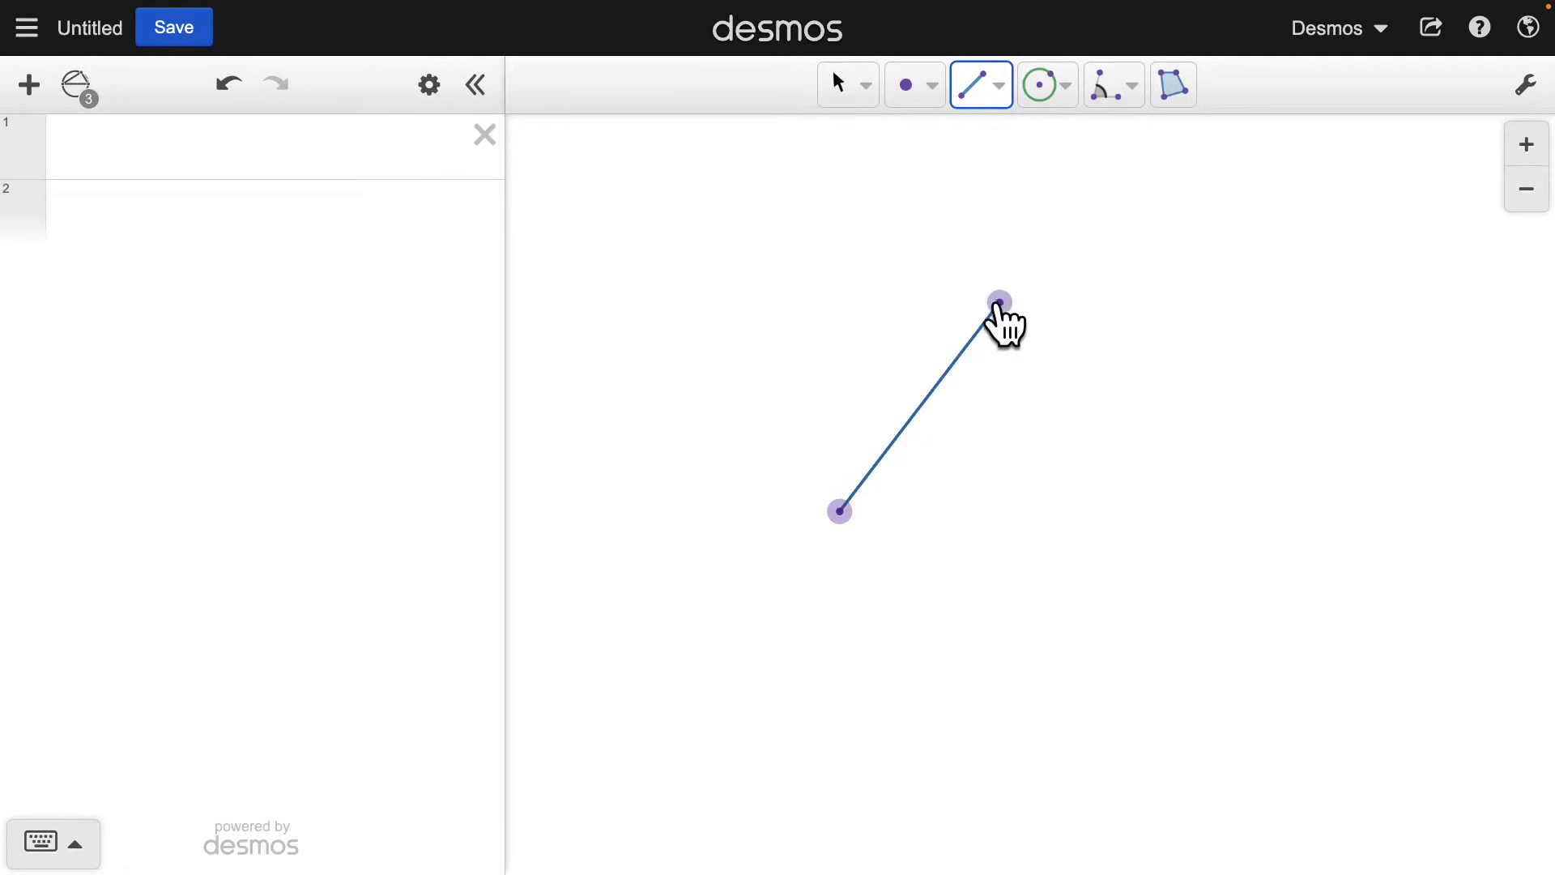
Build a shaded triangle polygon on the segment's two ends plus a third vertex to the right
left_click(1174, 88)
left_click(840, 511)
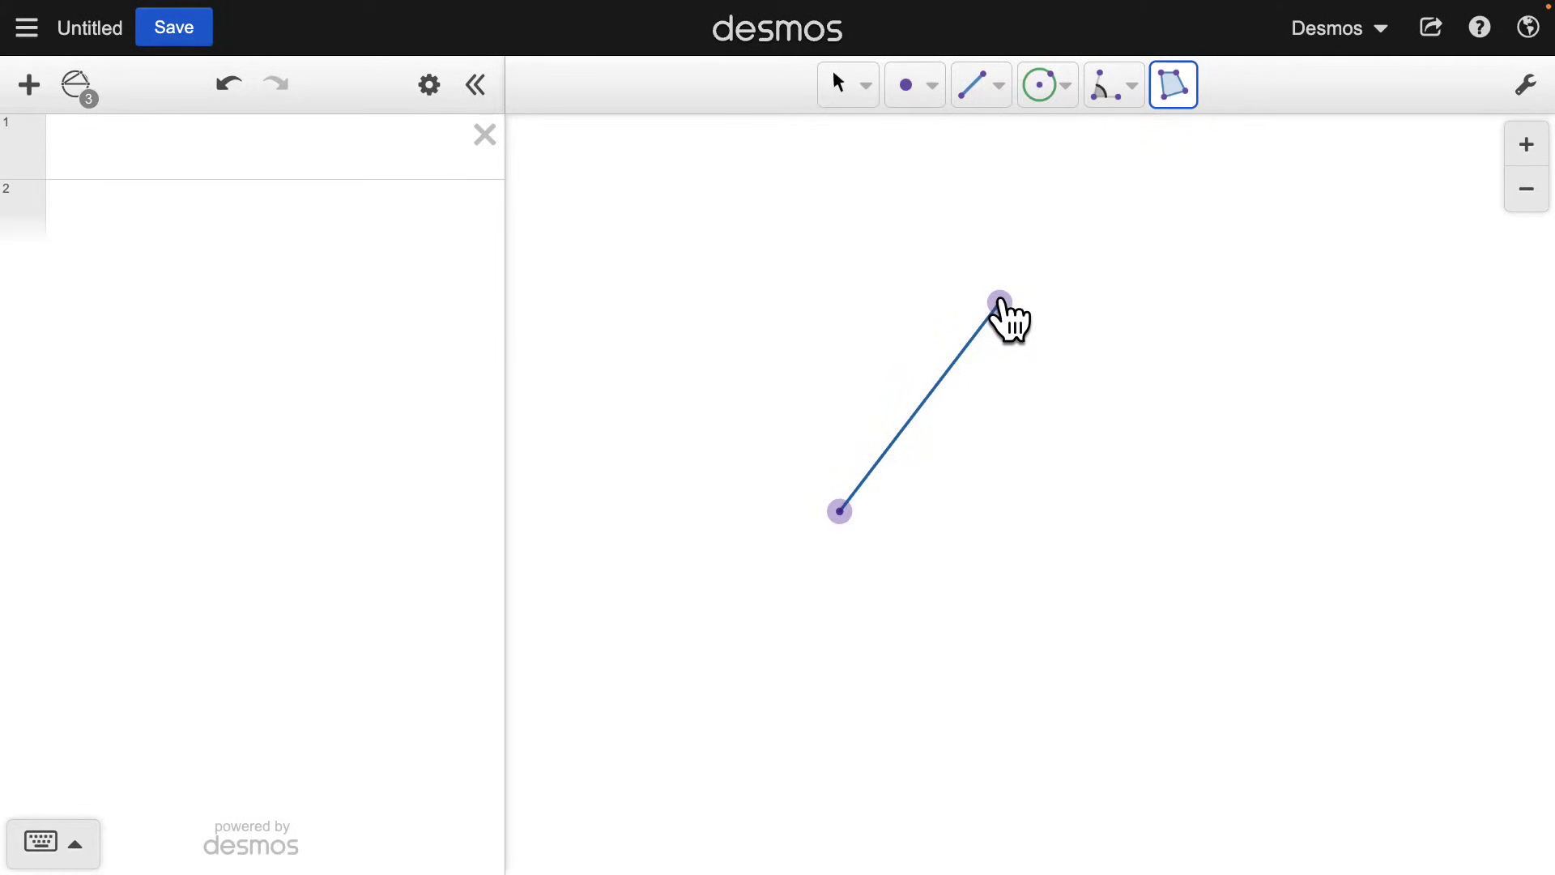
left_click(1000, 303)
left_click(1142, 449)
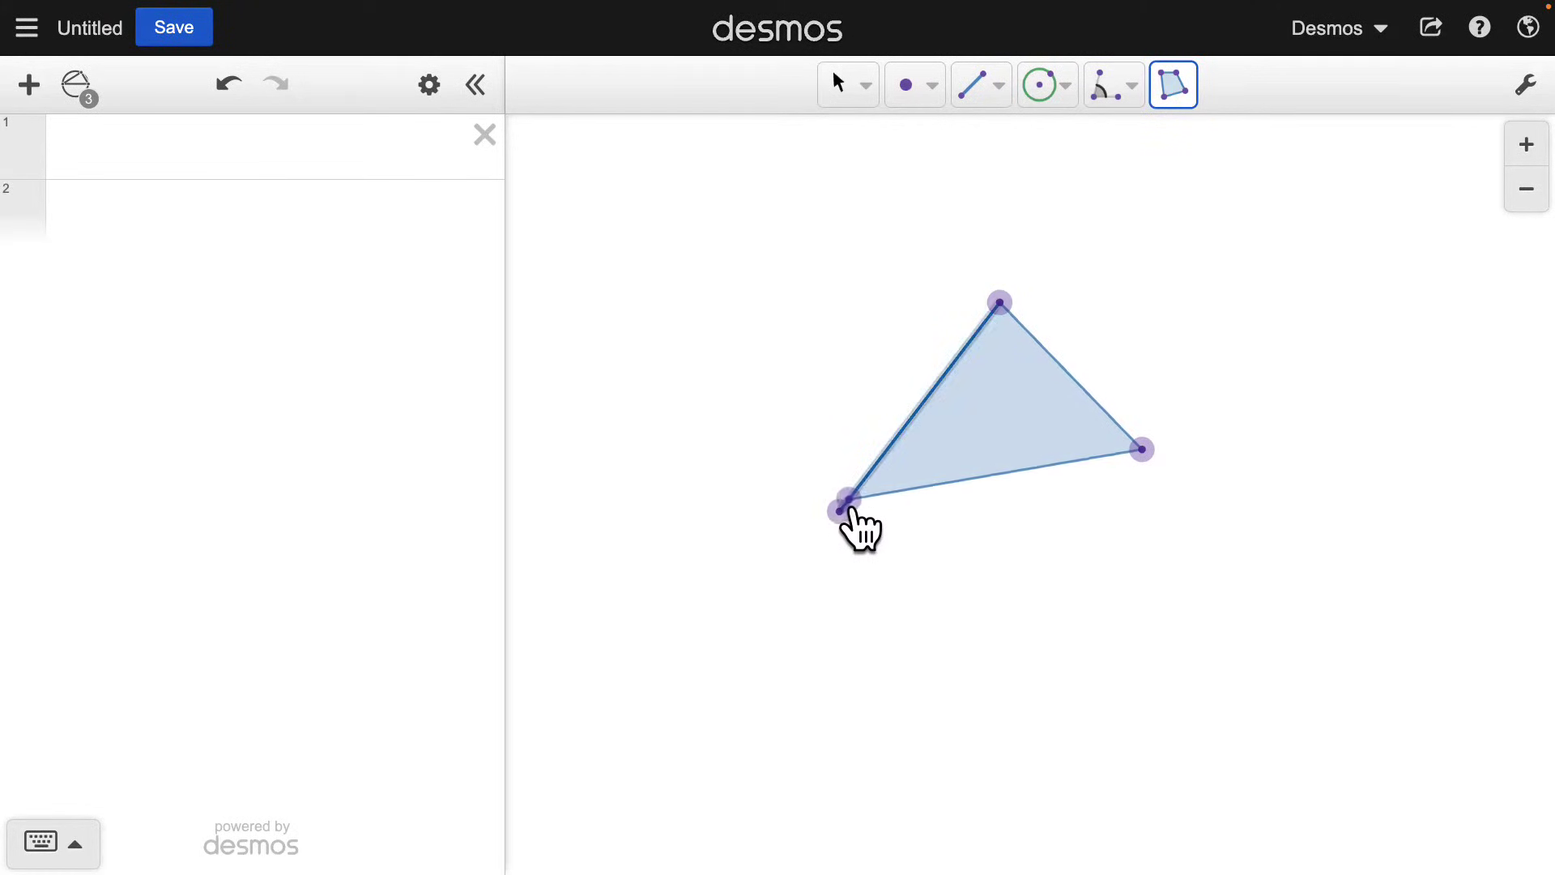
left_click(840, 511)
Reshape the triangle by dragging its top vertex, the whole shape, and its right vertex
left_click(840, 85)
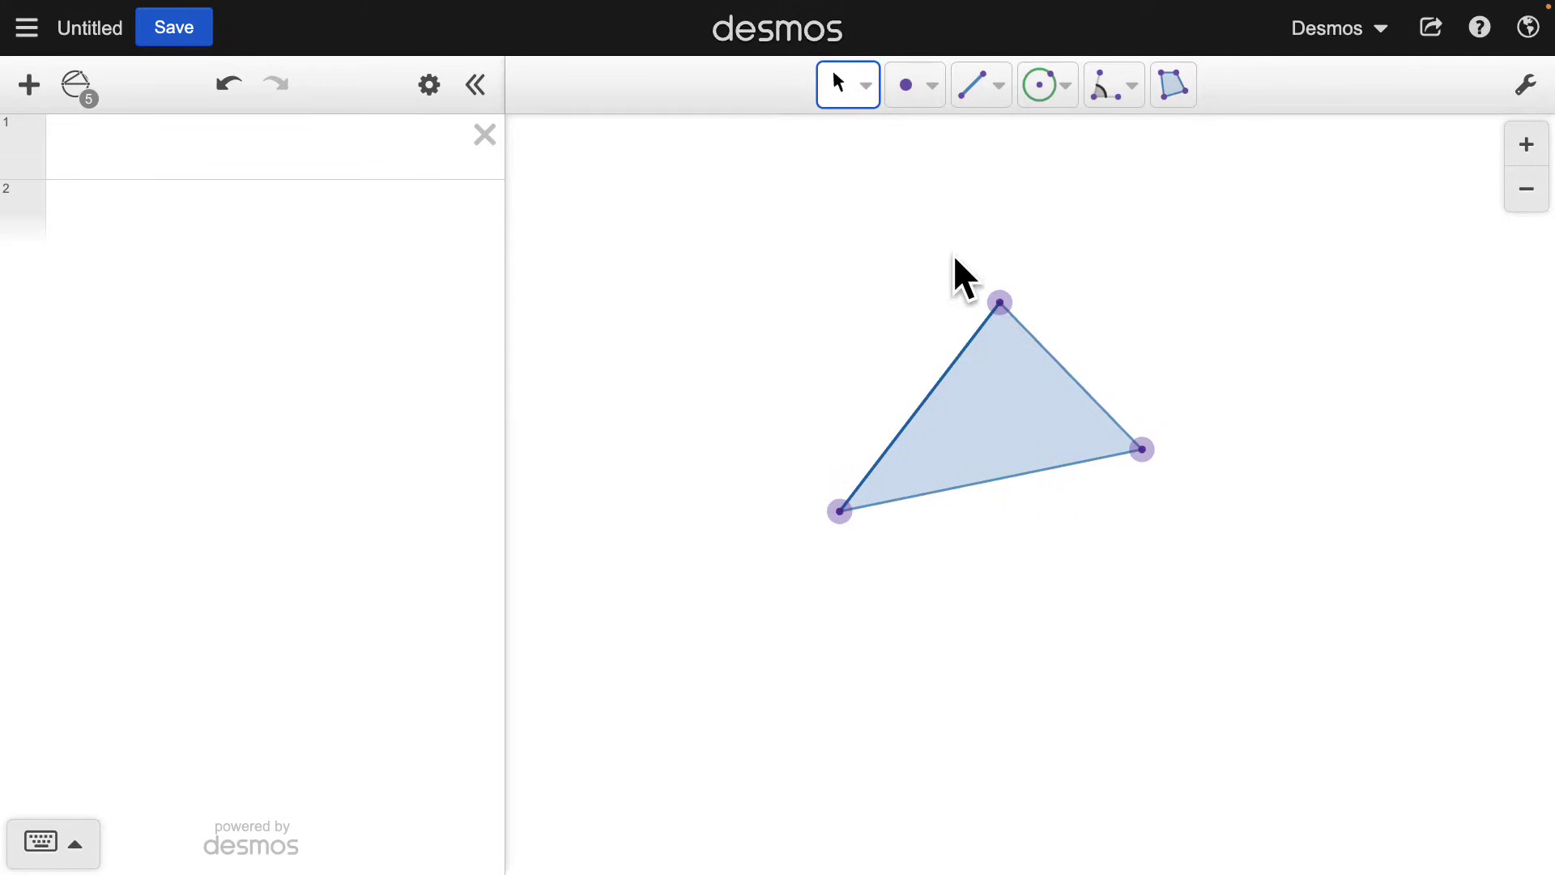
left_click_drag(1001, 304, 899, 324)
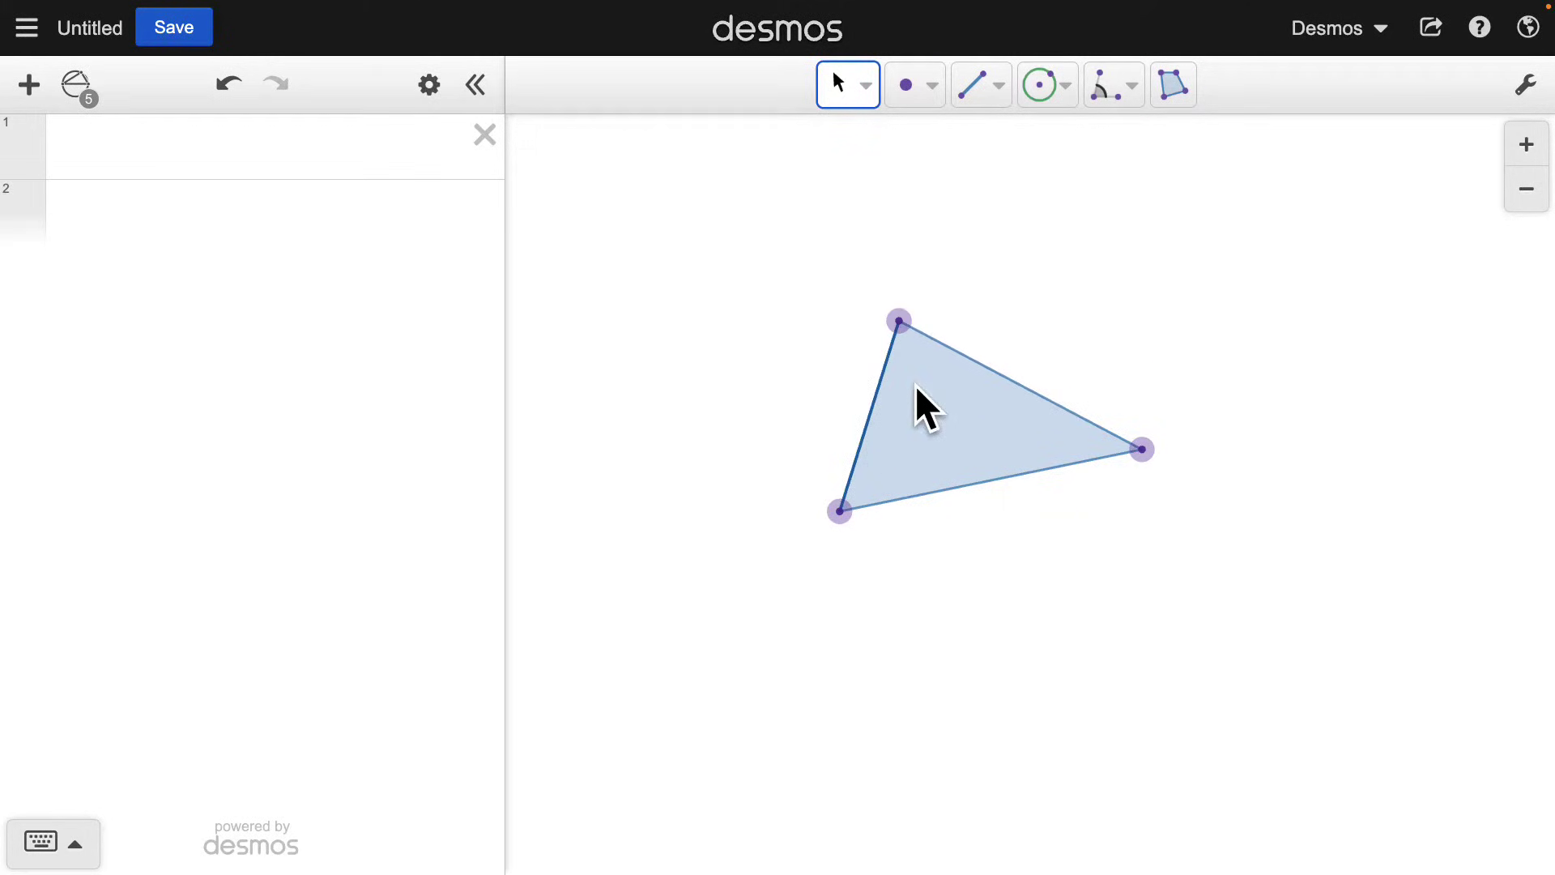
left_click_drag(915, 386, 1002, 374)
left_click_drag(1231, 440, 1174, 444)
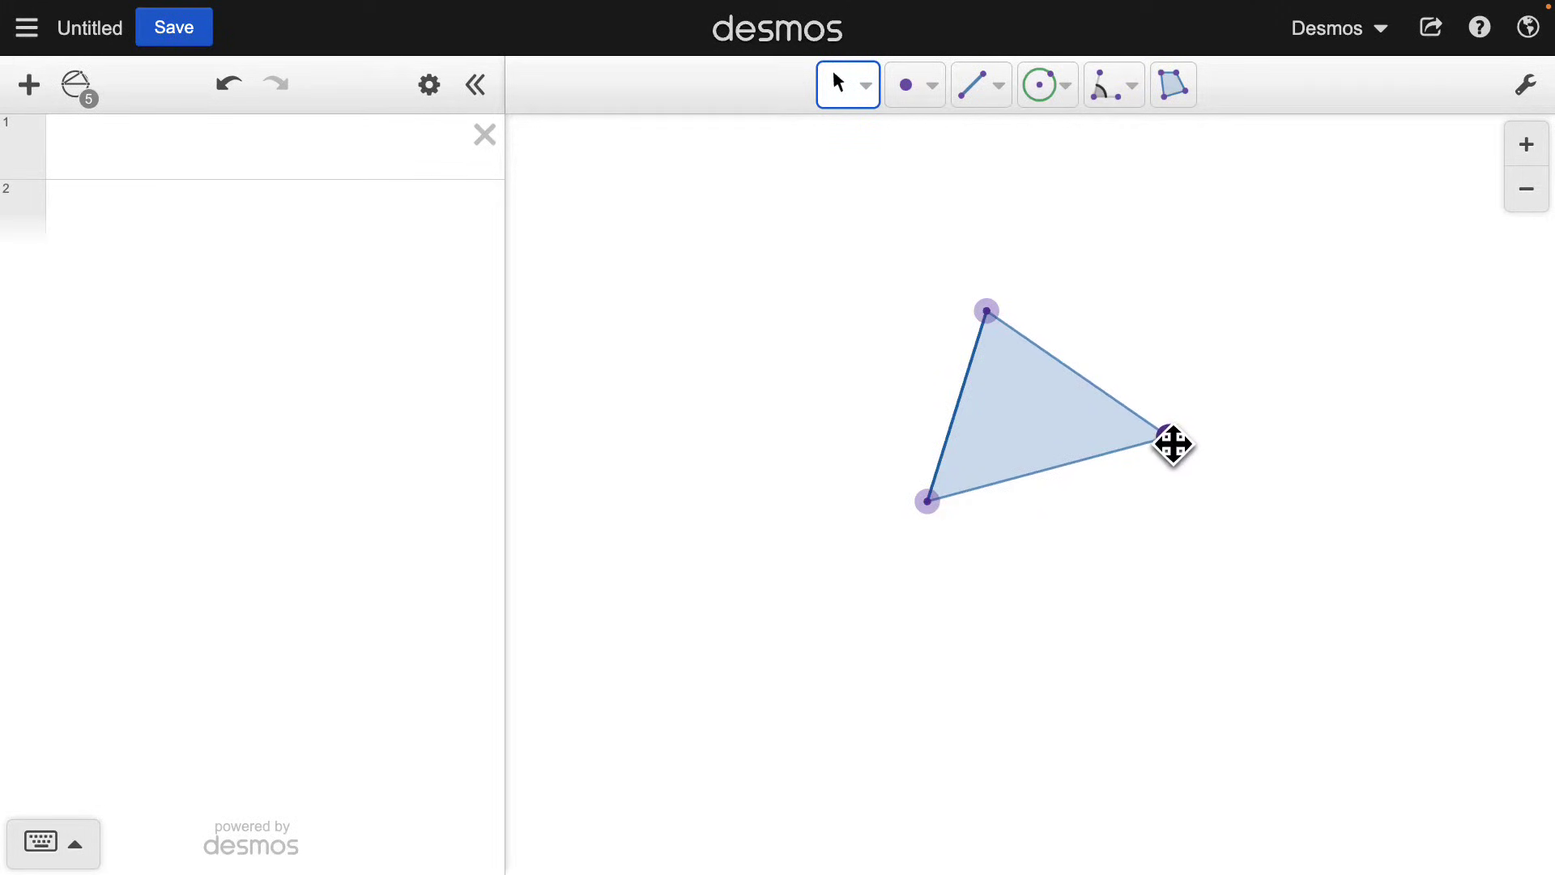
Turn on the background grid and numbered coordinate axes in Geometry Settings
left_click(1528, 88)
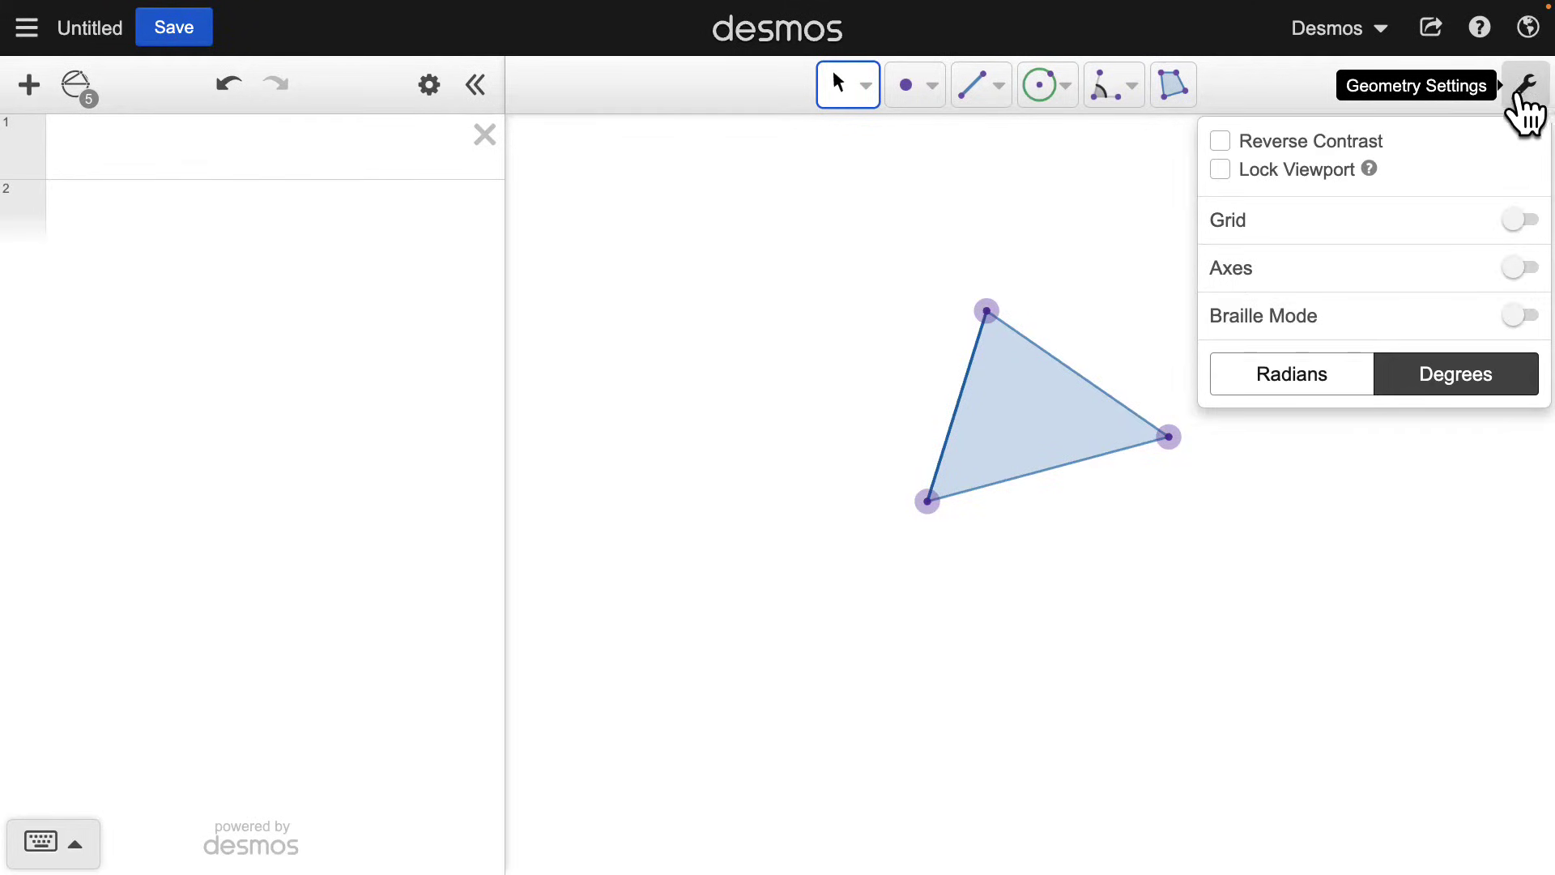
left_click(1522, 222)
left_click(1522, 297)
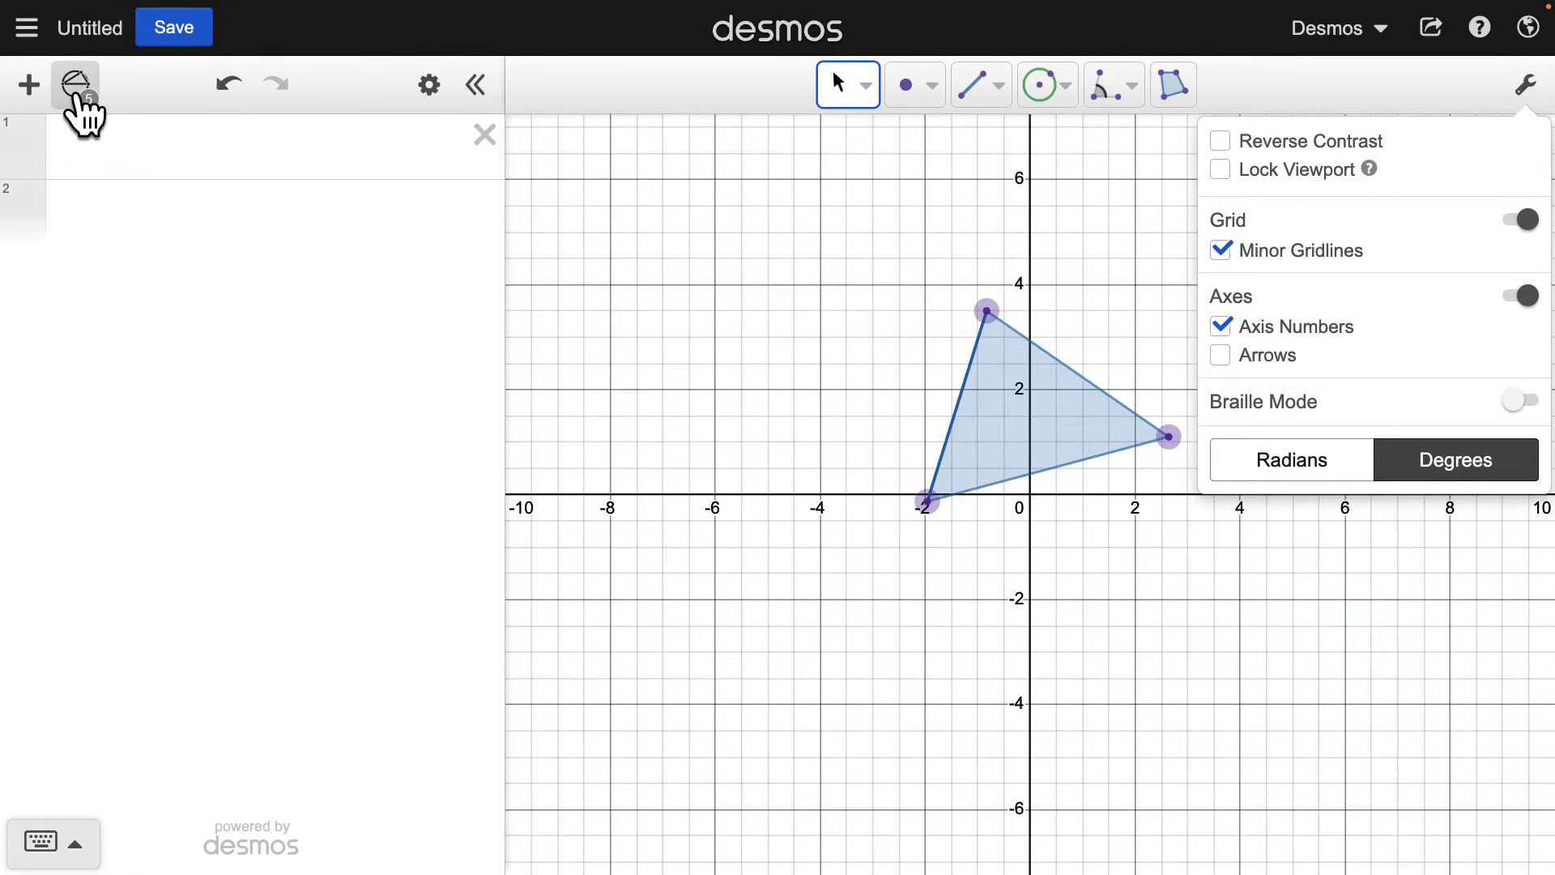
Add the right vertex to the list as P1 and move it to exactly (2,1)
left_click(79, 97)
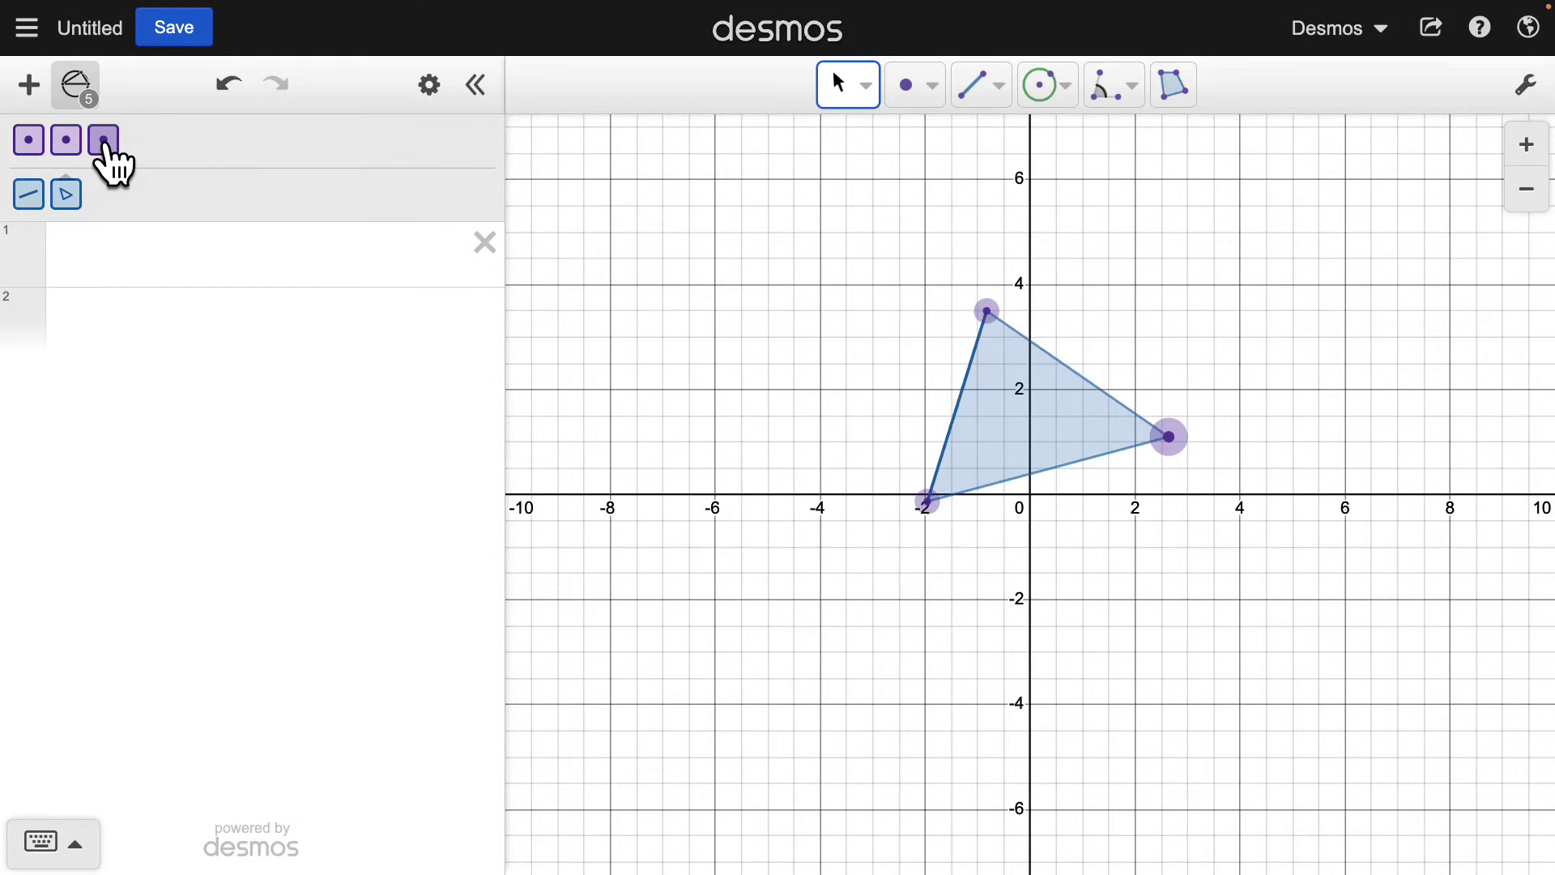
left_click_drag(104, 141, 113, 243)
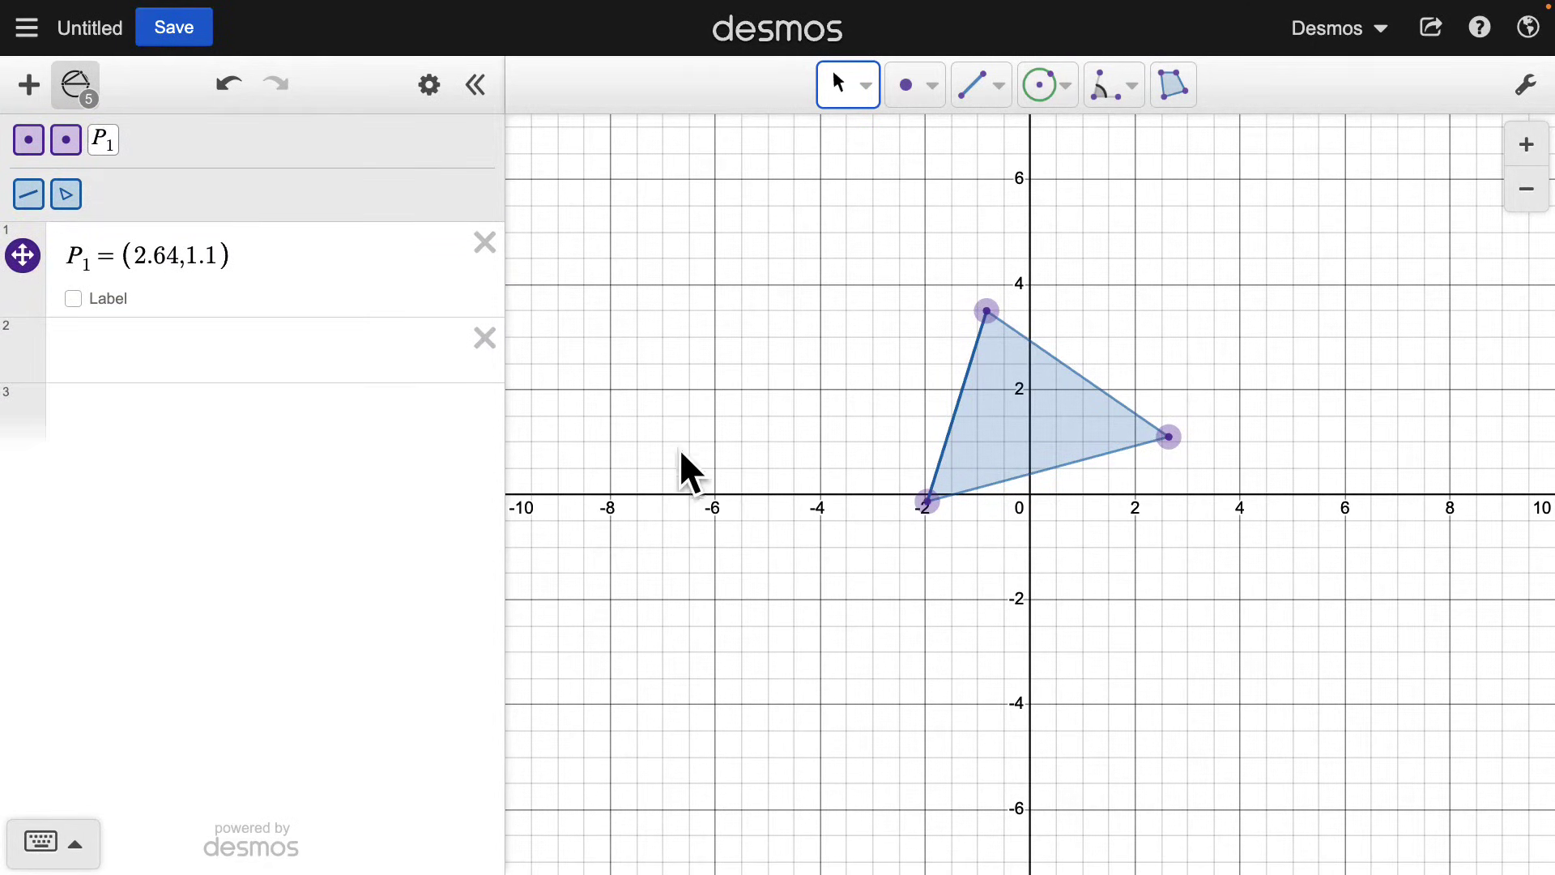
left_click_drag(1169, 437, 1144, 455)
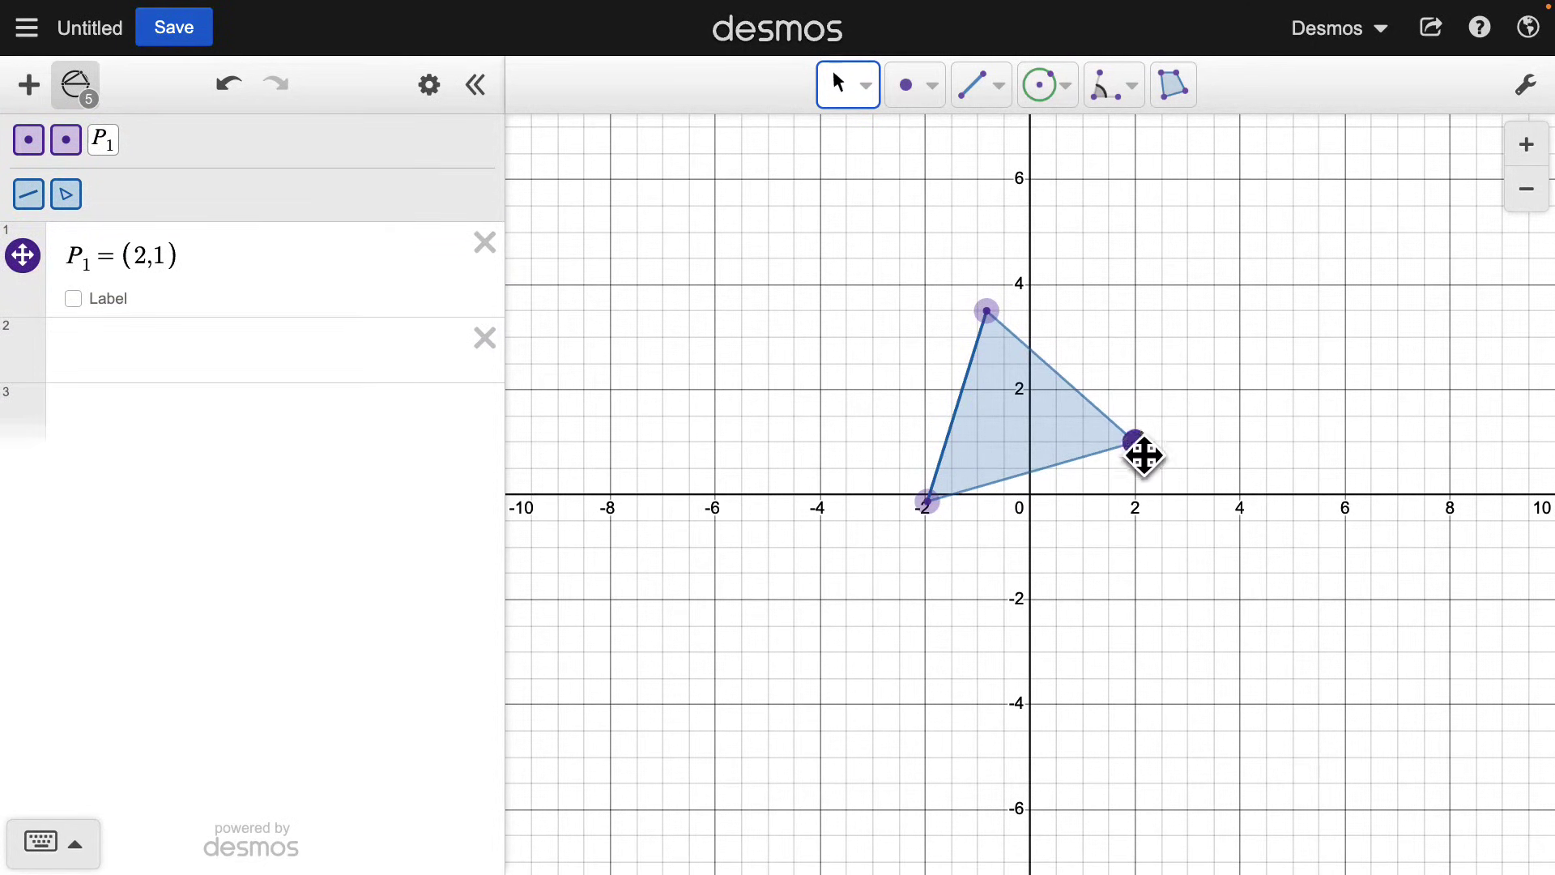
Measure the left side's length (3.80181535585) and label the angles 65.8°, 56.8° and 57.4°
left_click(162, 346)
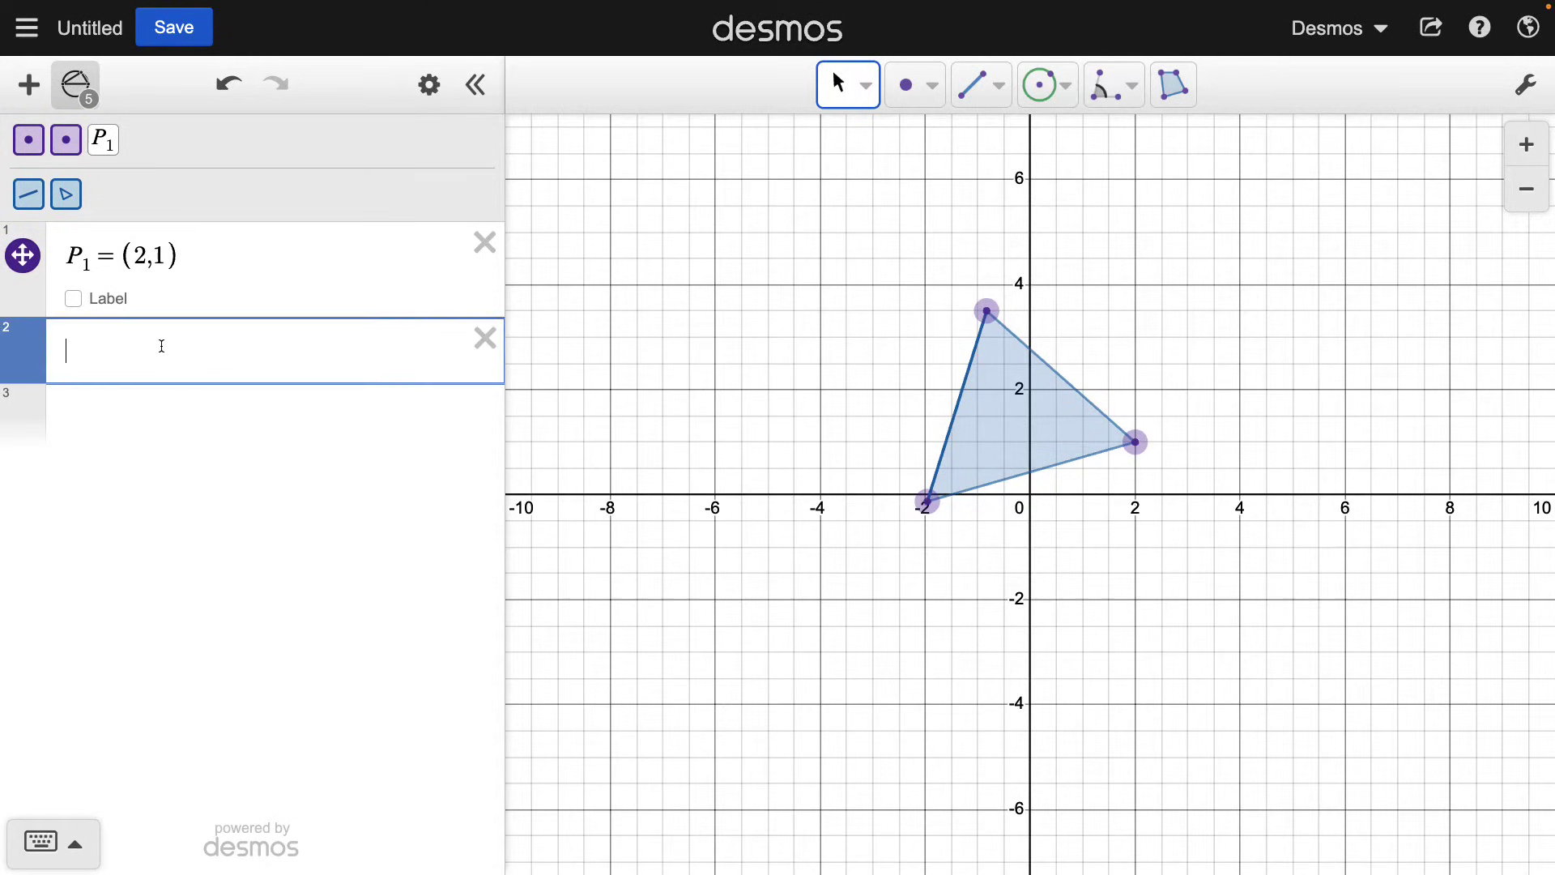
type("length")
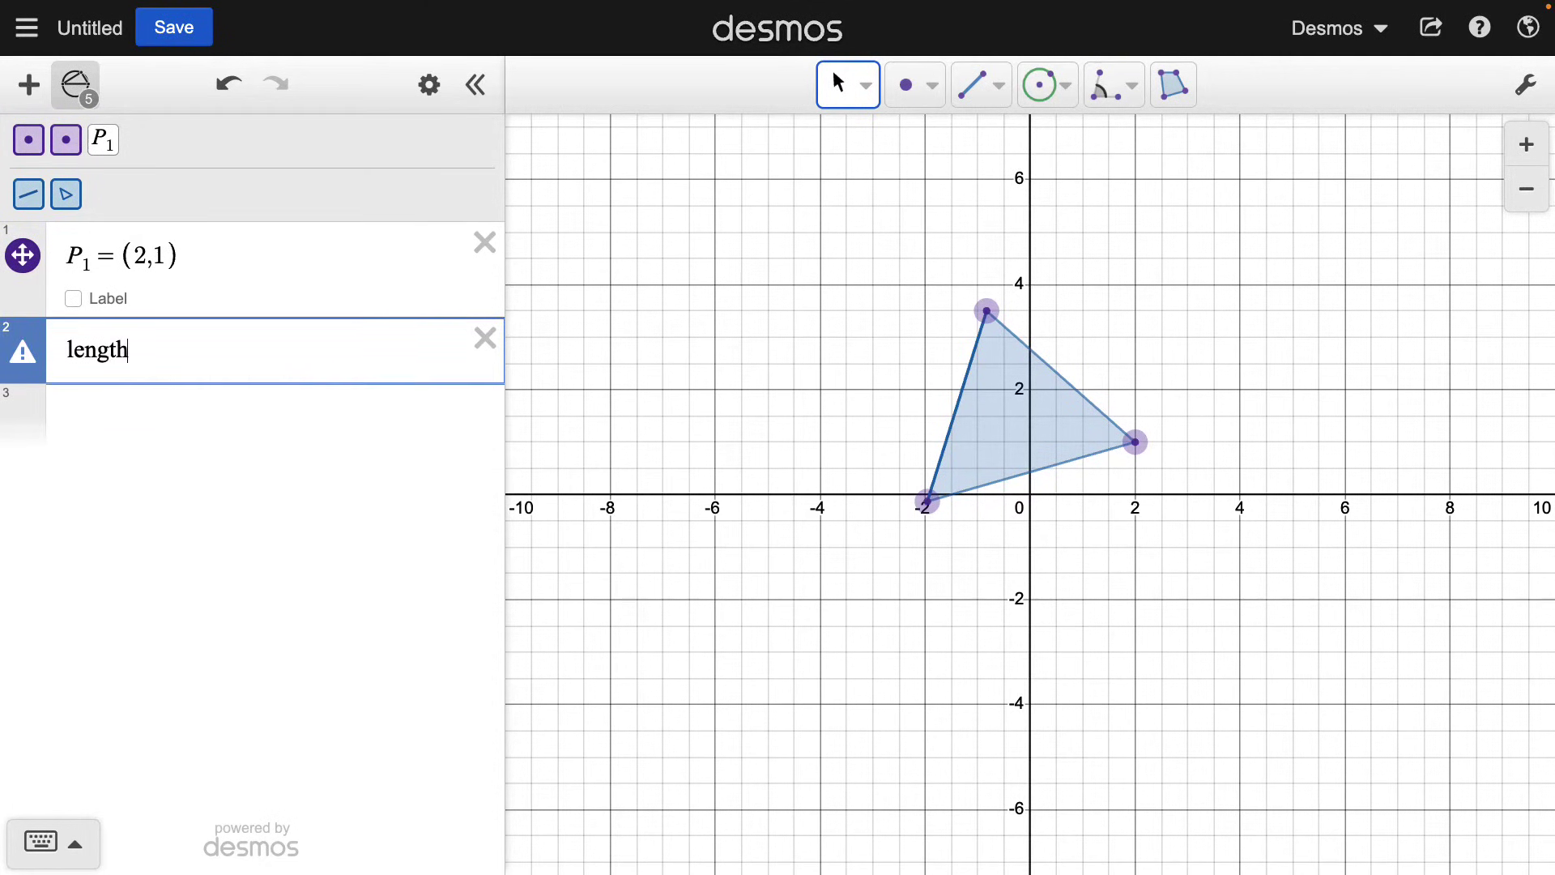
type("(")
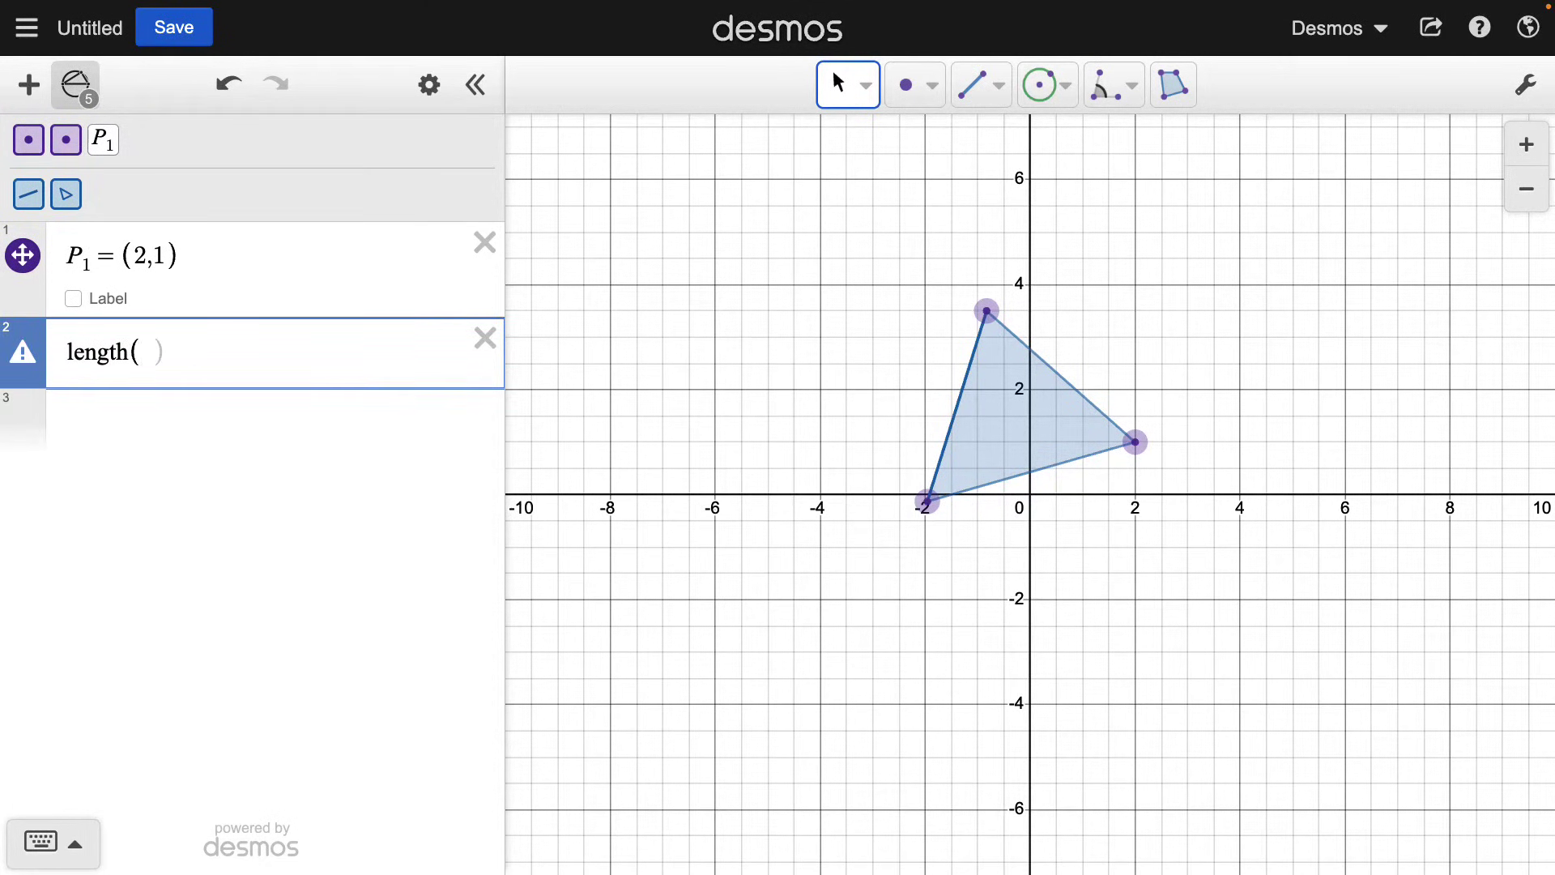
left_click(956, 415)
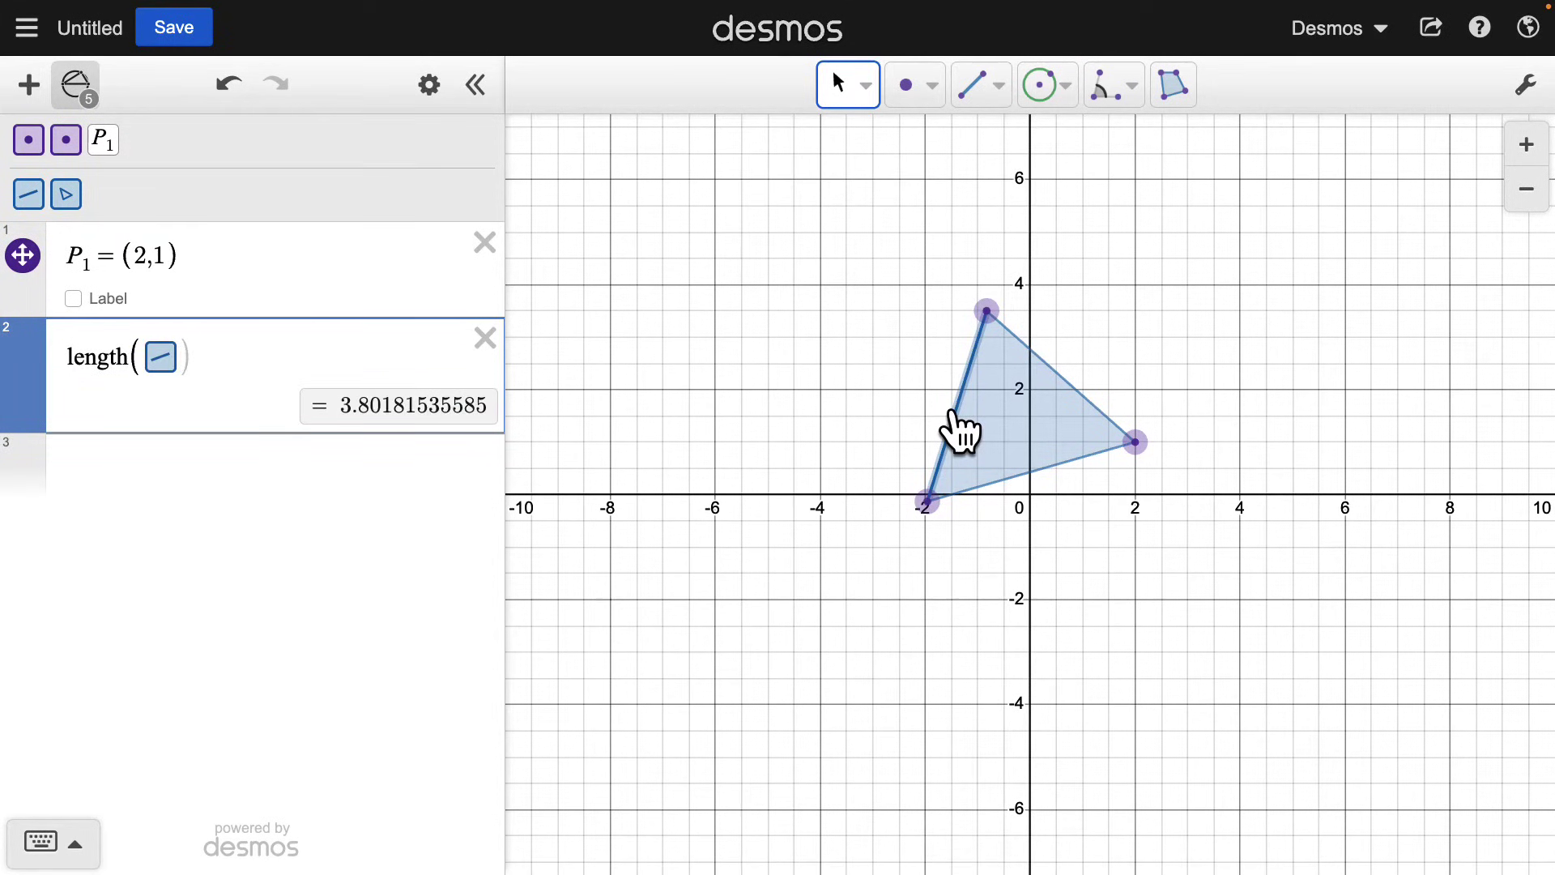
left_click(1108, 89)
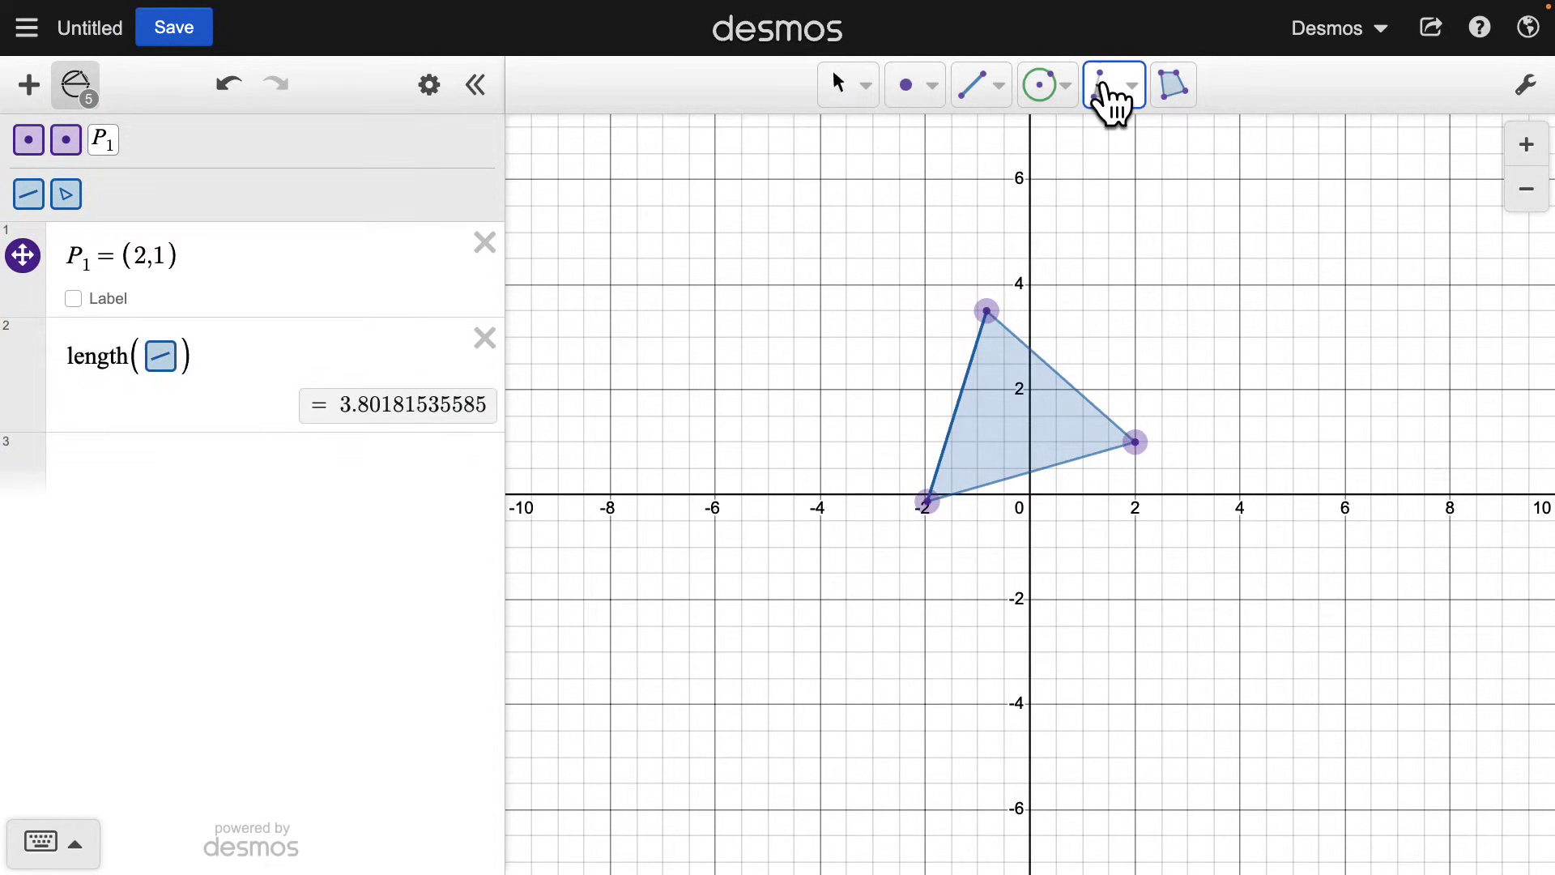
left_click(1007, 428)
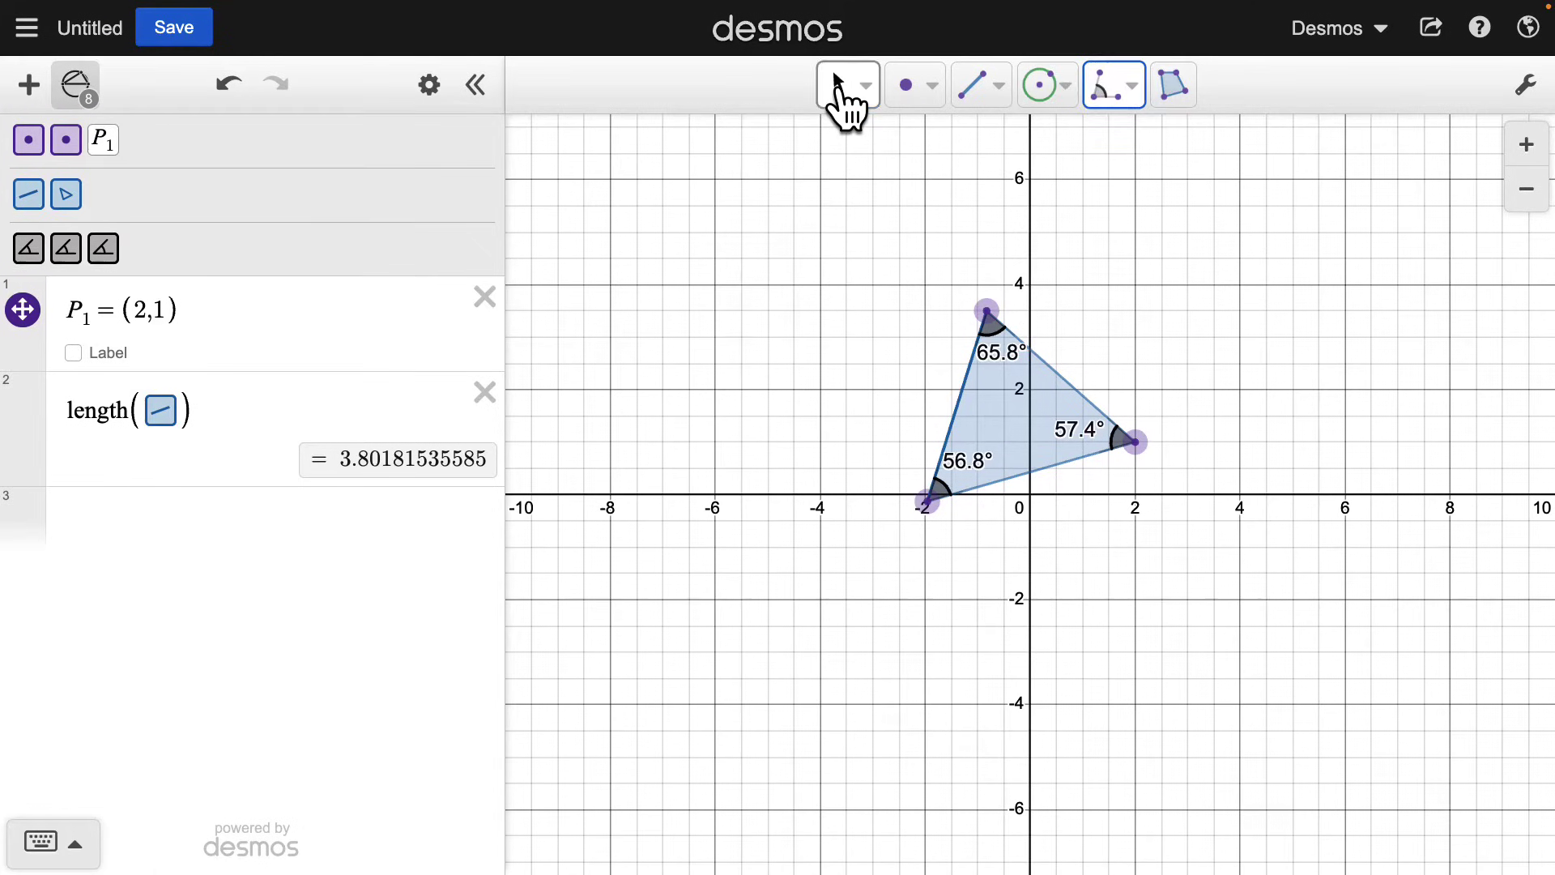
Create an expression adding the 56.8°, 65.8° and 57.4° angles, totalling 180
left_click(843, 93)
left_click(247, 522)
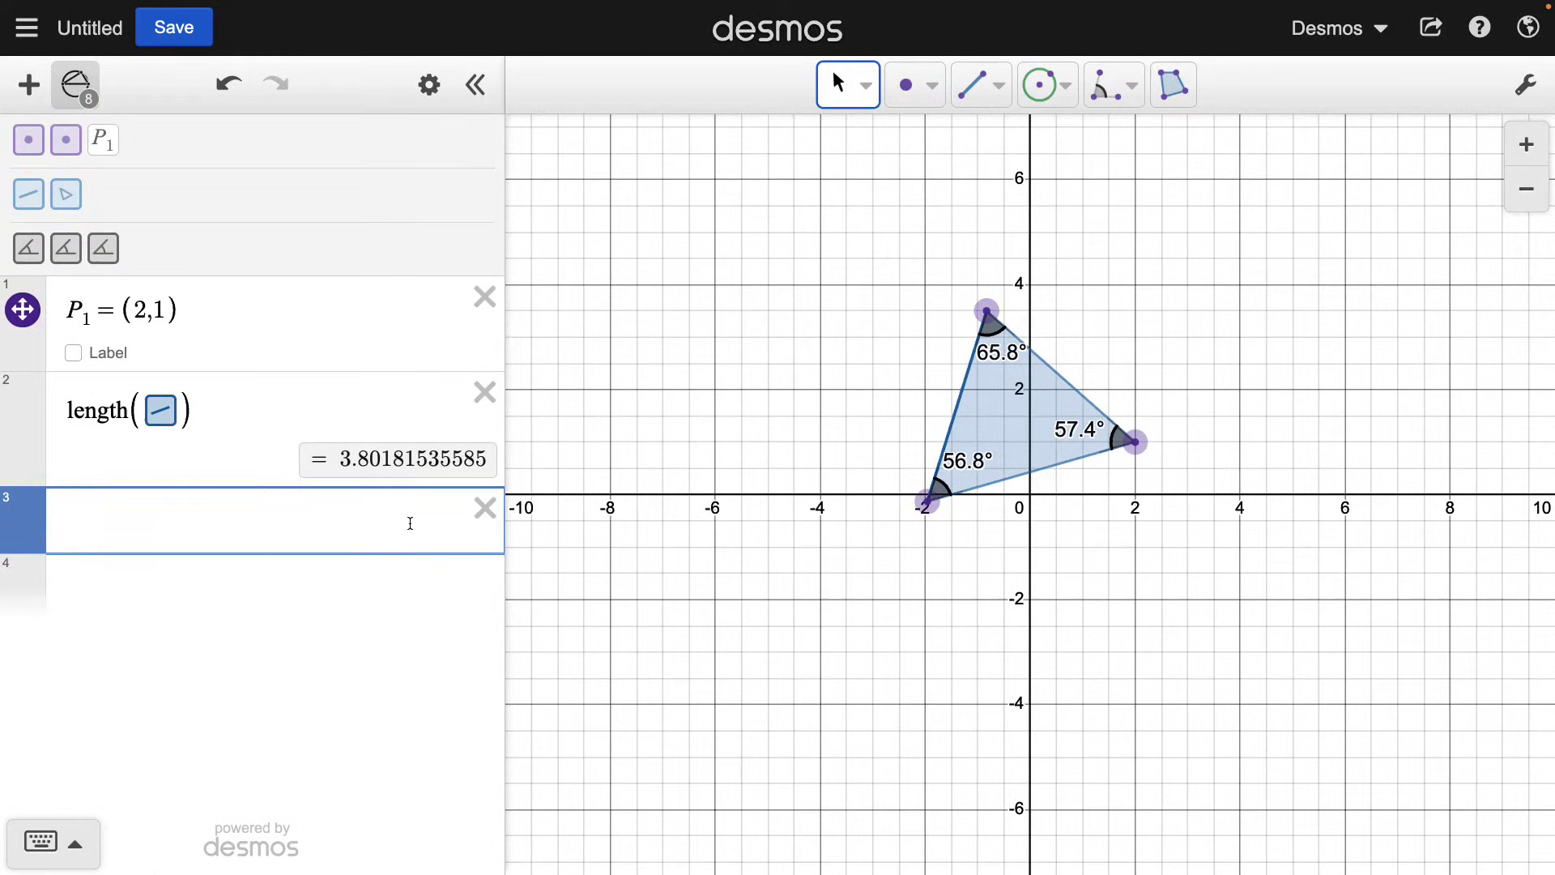
left_click(945, 482)
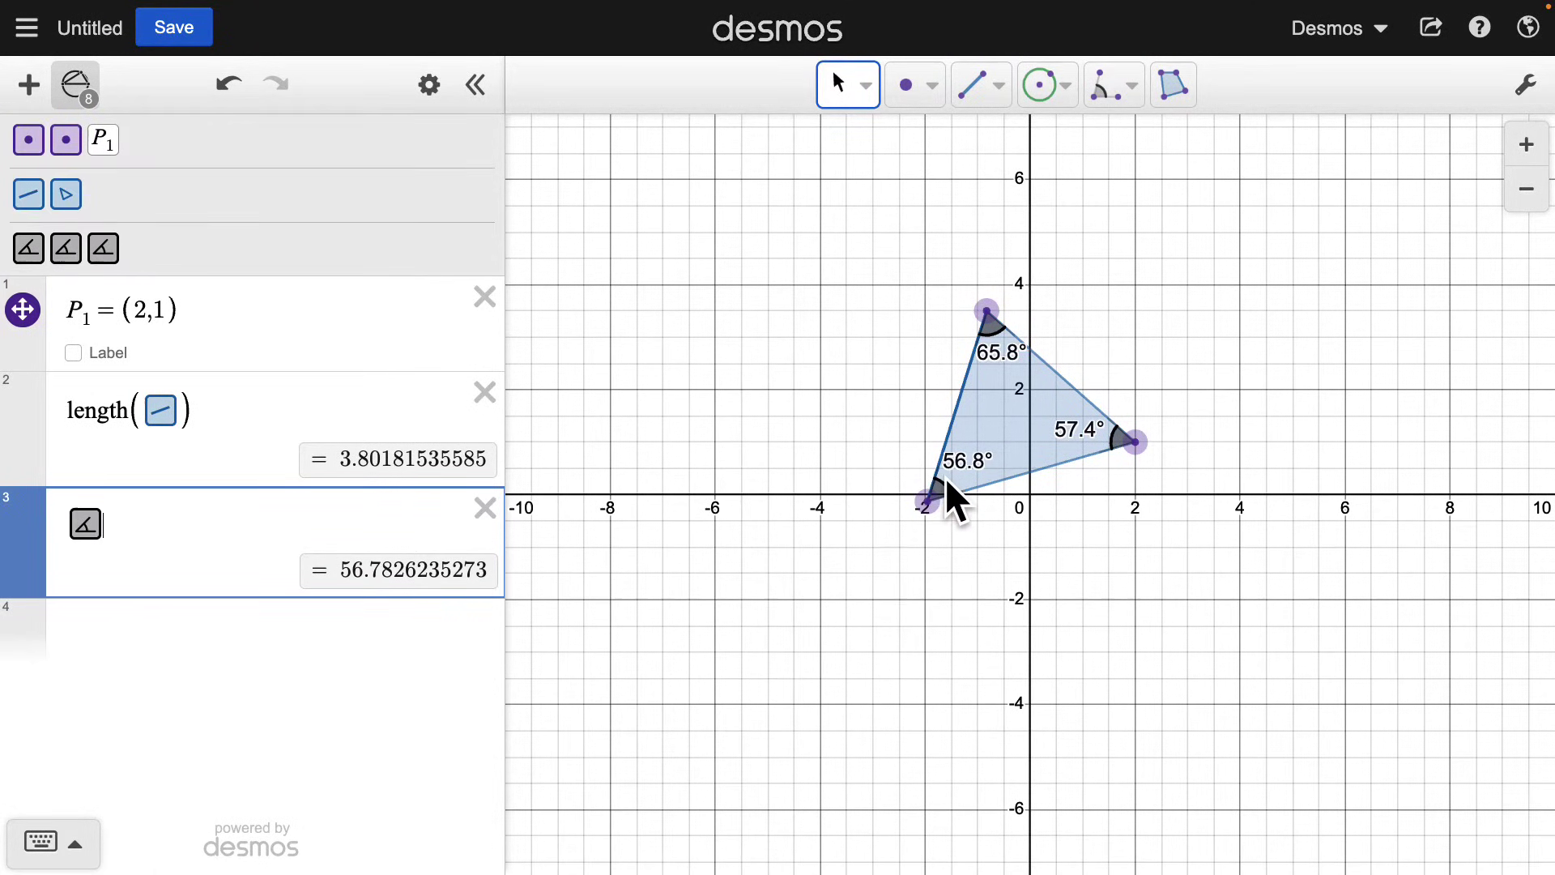
type("+")
left_click(995, 331)
type("+")
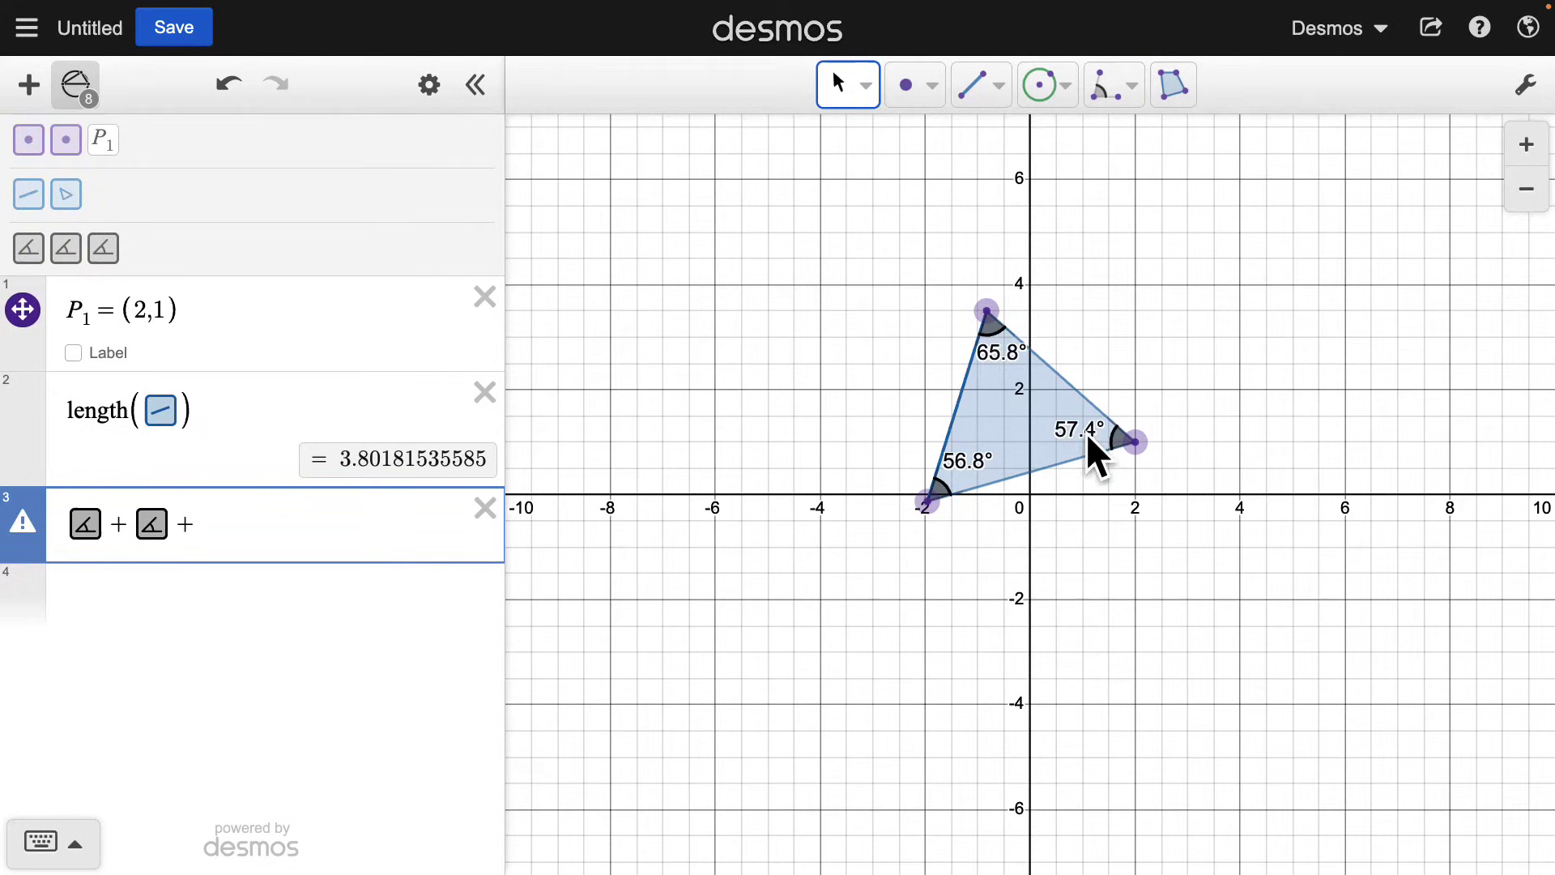
left_click(1109, 441)
Drag the vertices to about (-2,3), (-3,1) and (1,0.5) while the sum stays 180
left_click_drag(988, 313, 933, 342)
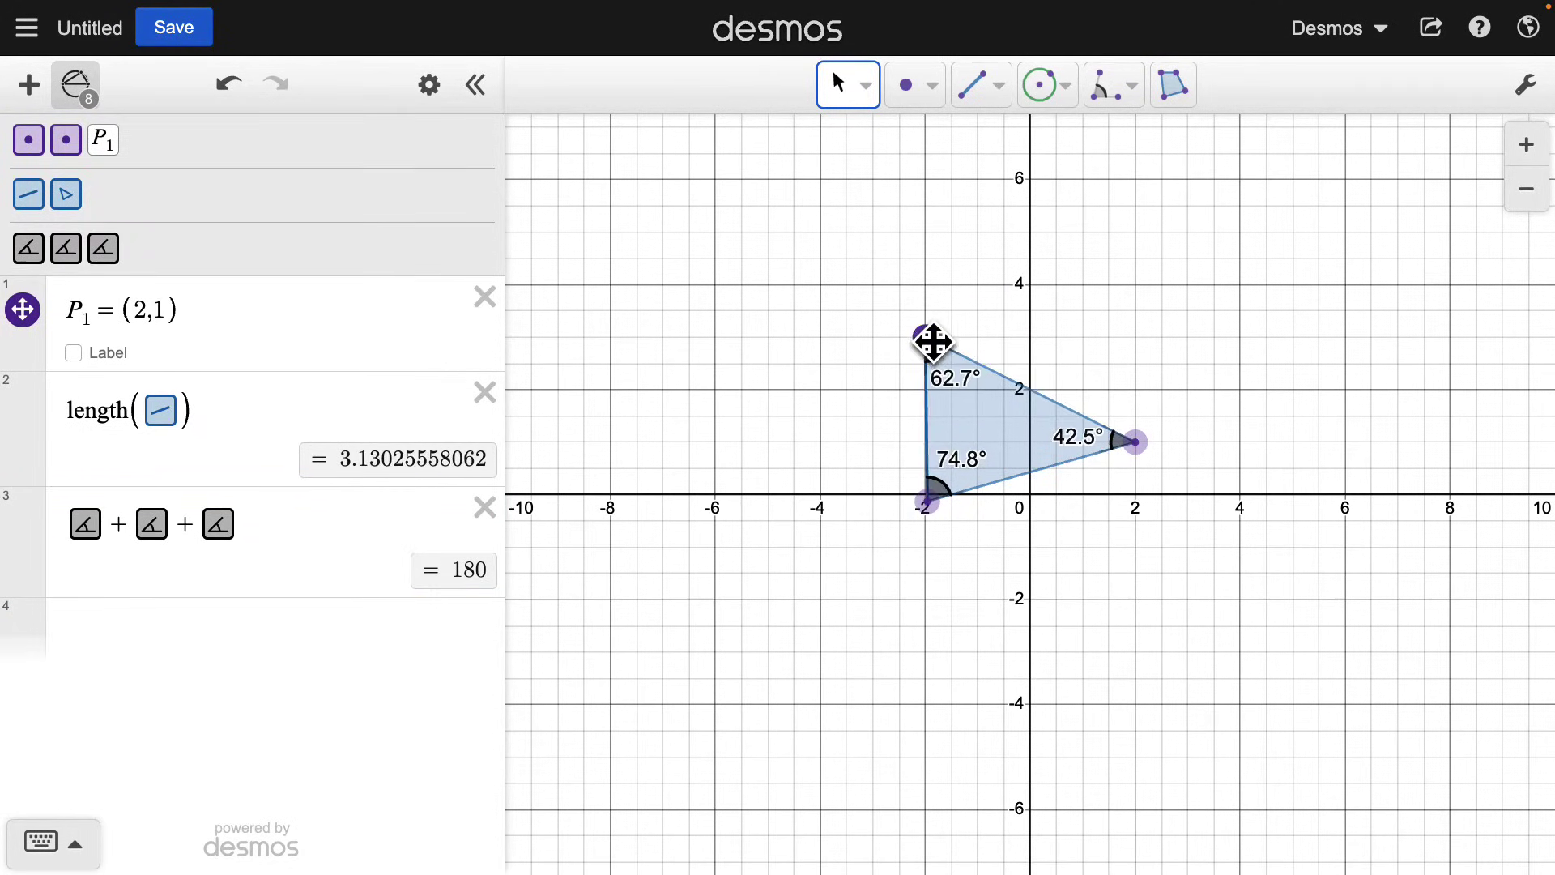
left_click_drag(929, 497, 873, 441)
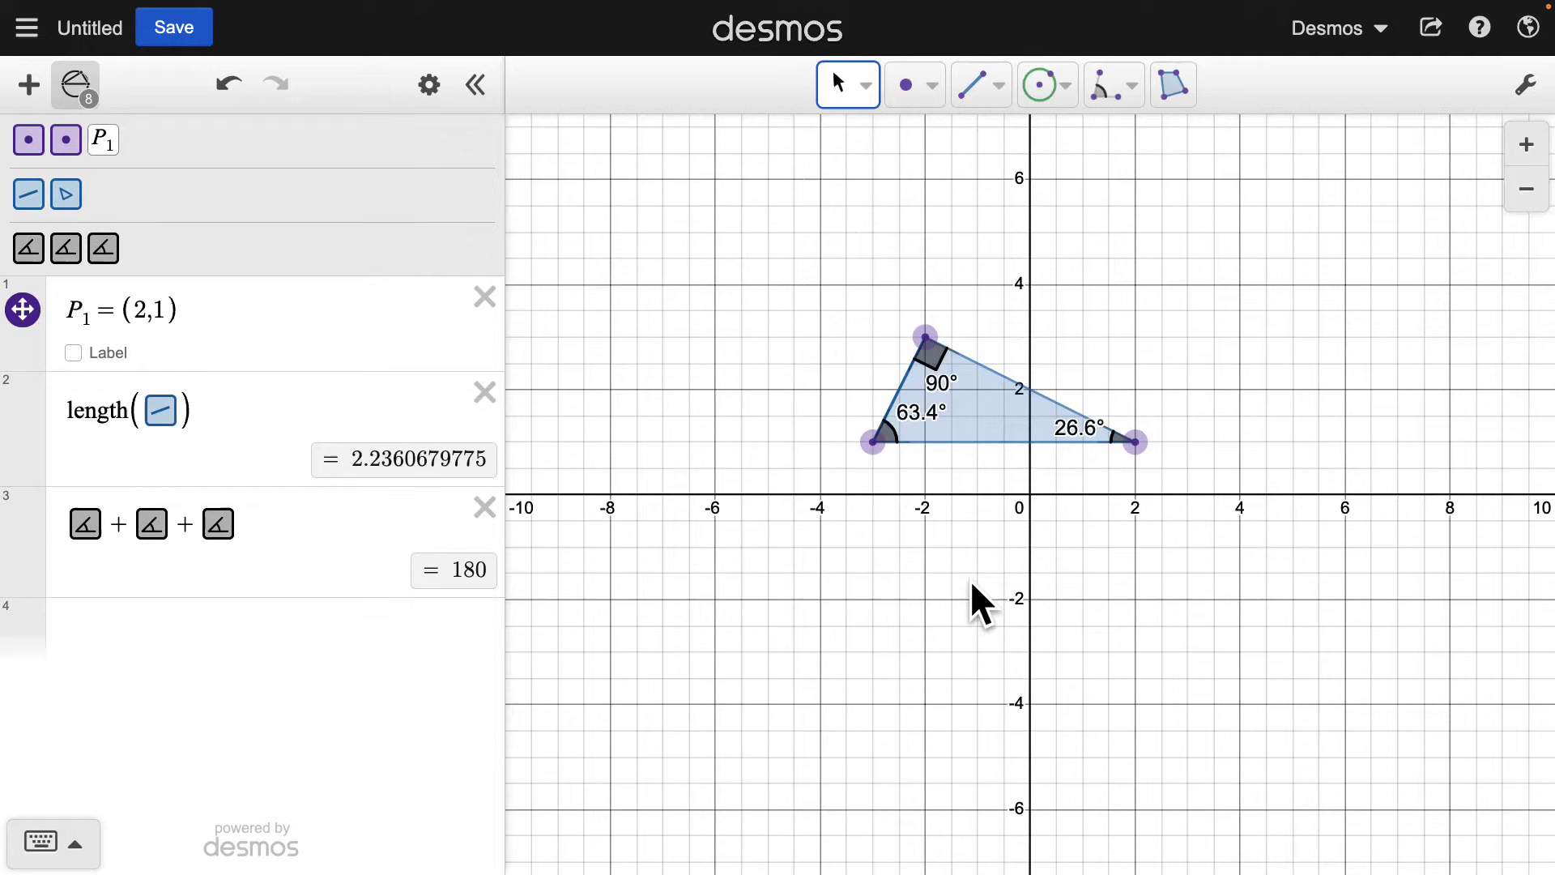
left_click_drag(1135, 441, 1085, 466)
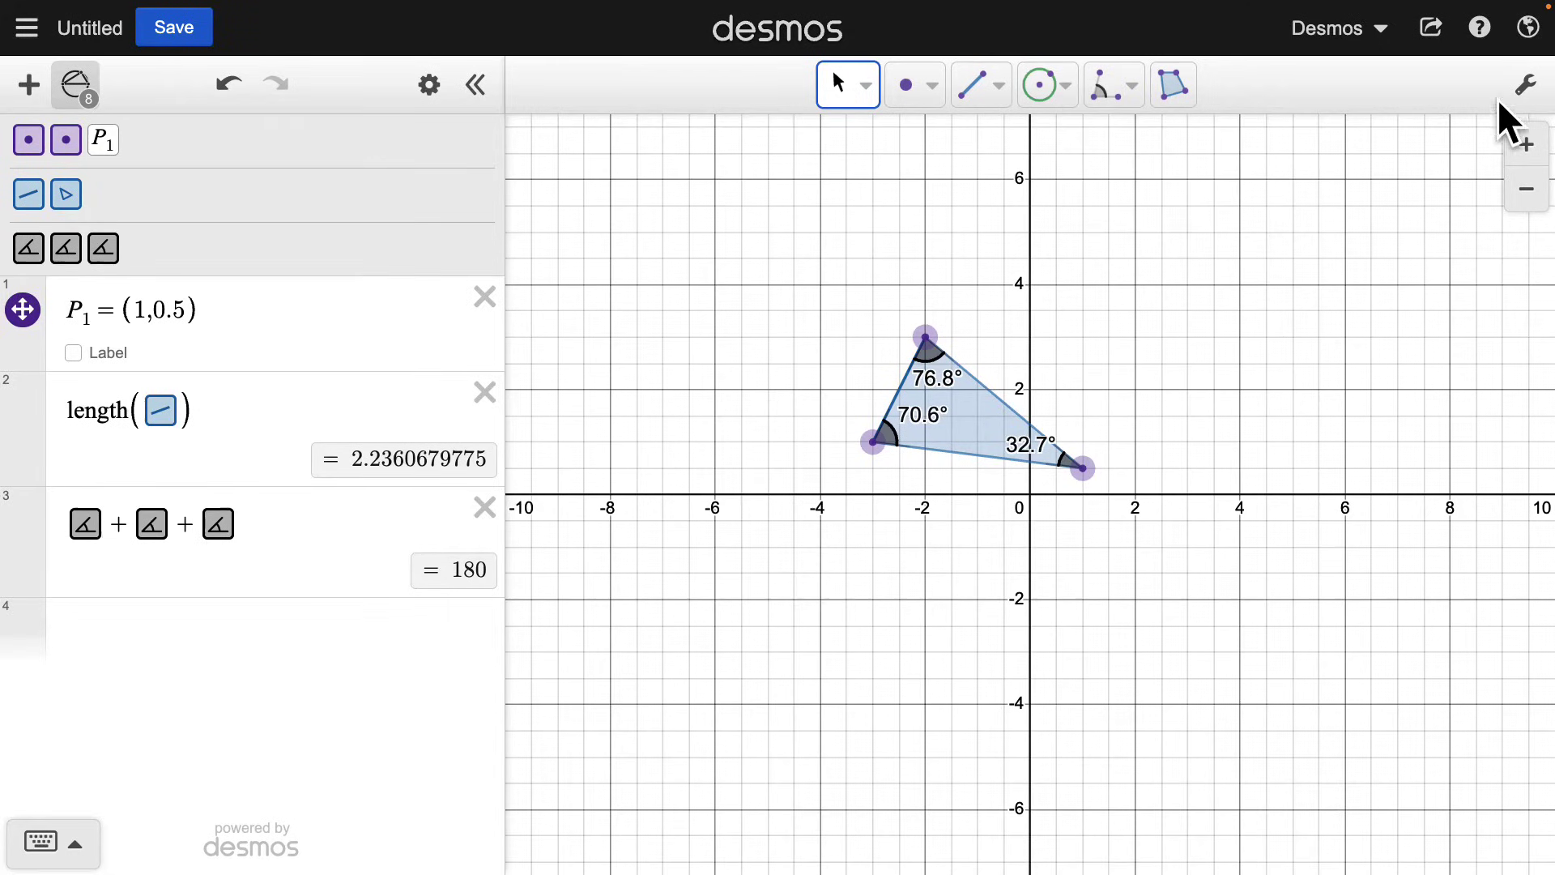
Switch off the grid and axes in Geometry Settings
left_click(1526, 85)
left_click(1521, 220)
left_click(1523, 268)
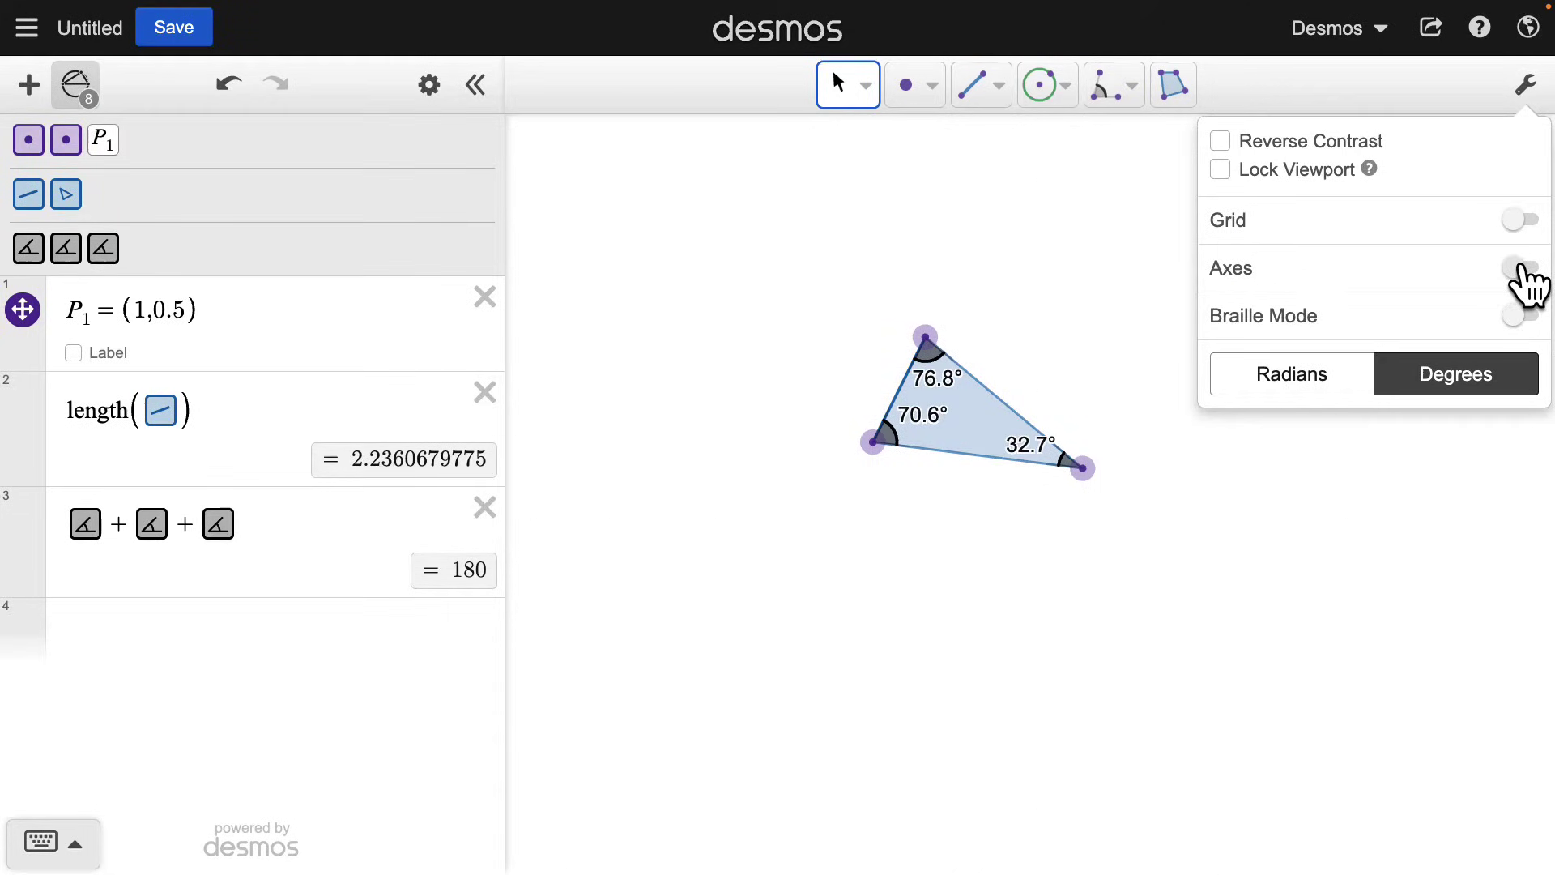
left_click(1361, 450)
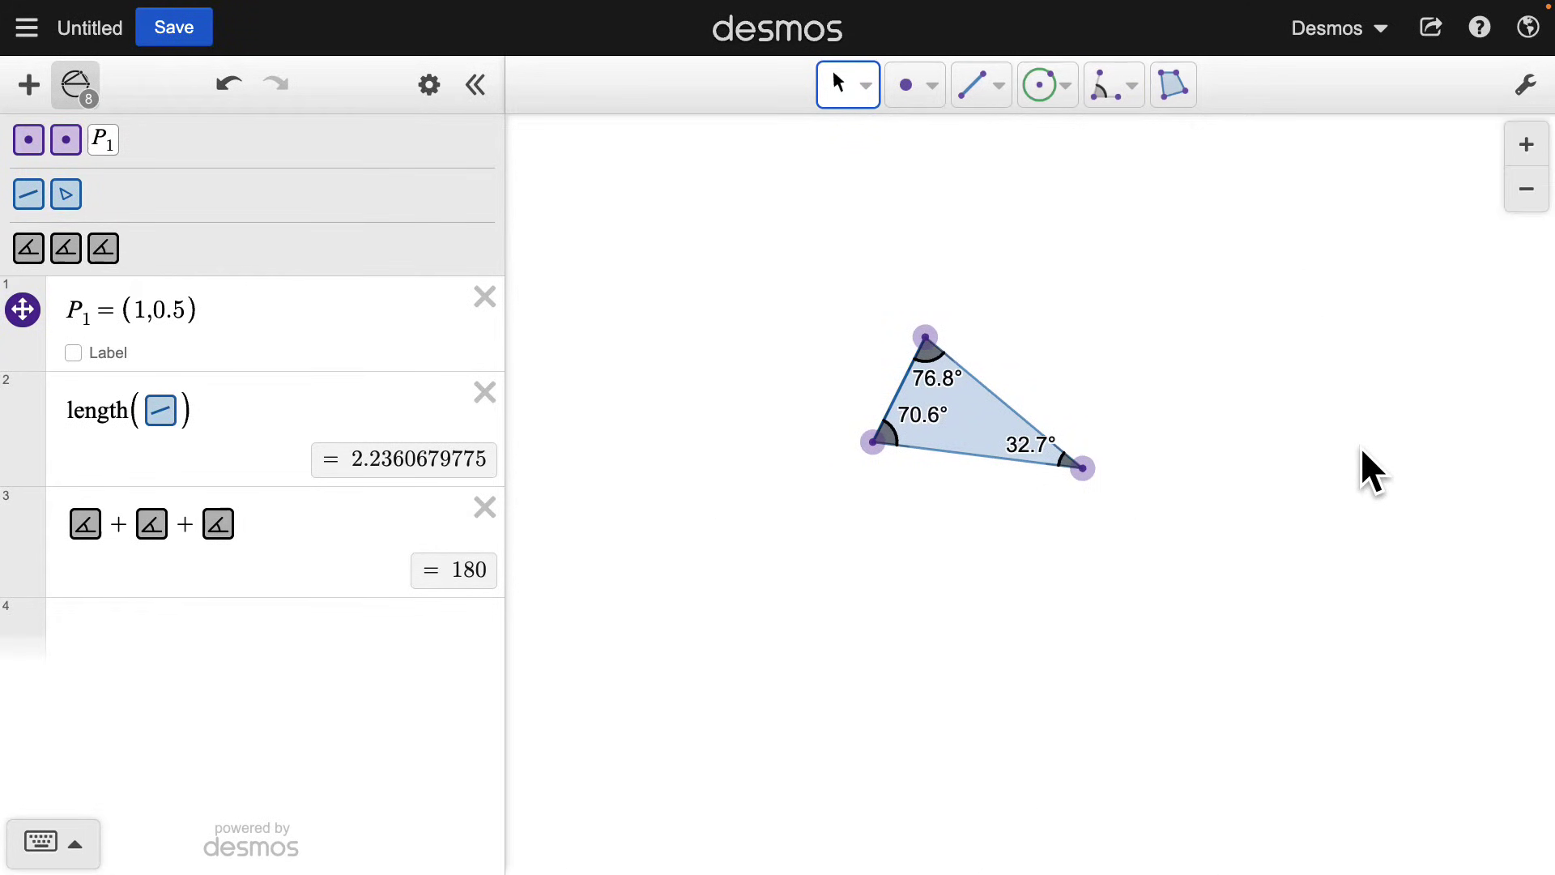
Translate the triangle along a two-point vector, adjust the vector's end, and select the vector and copy
left_click(977, 417)
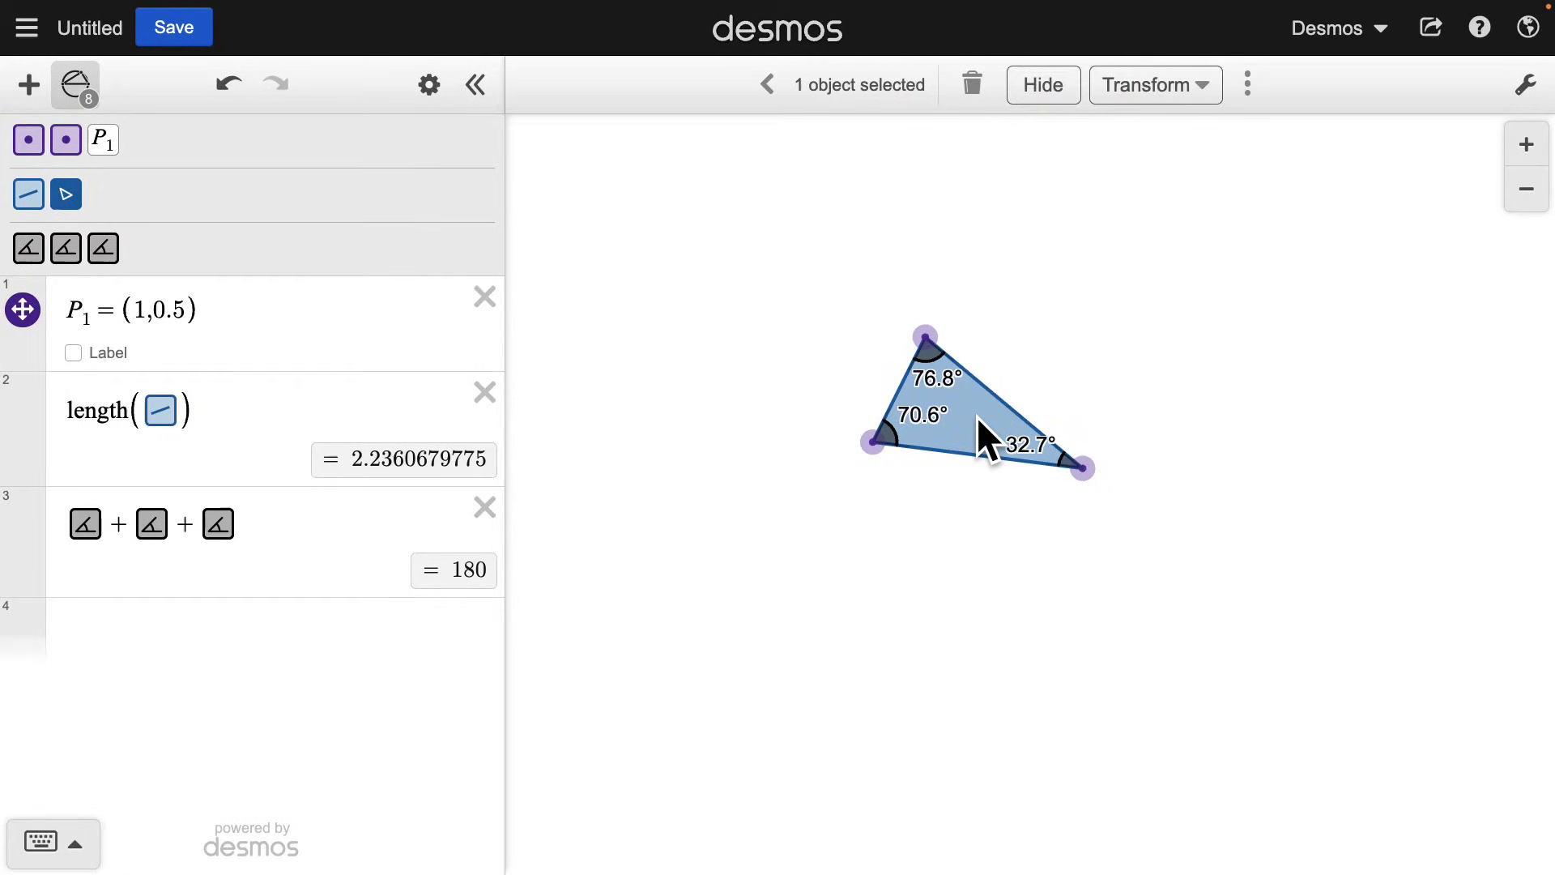
left_click(1166, 97)
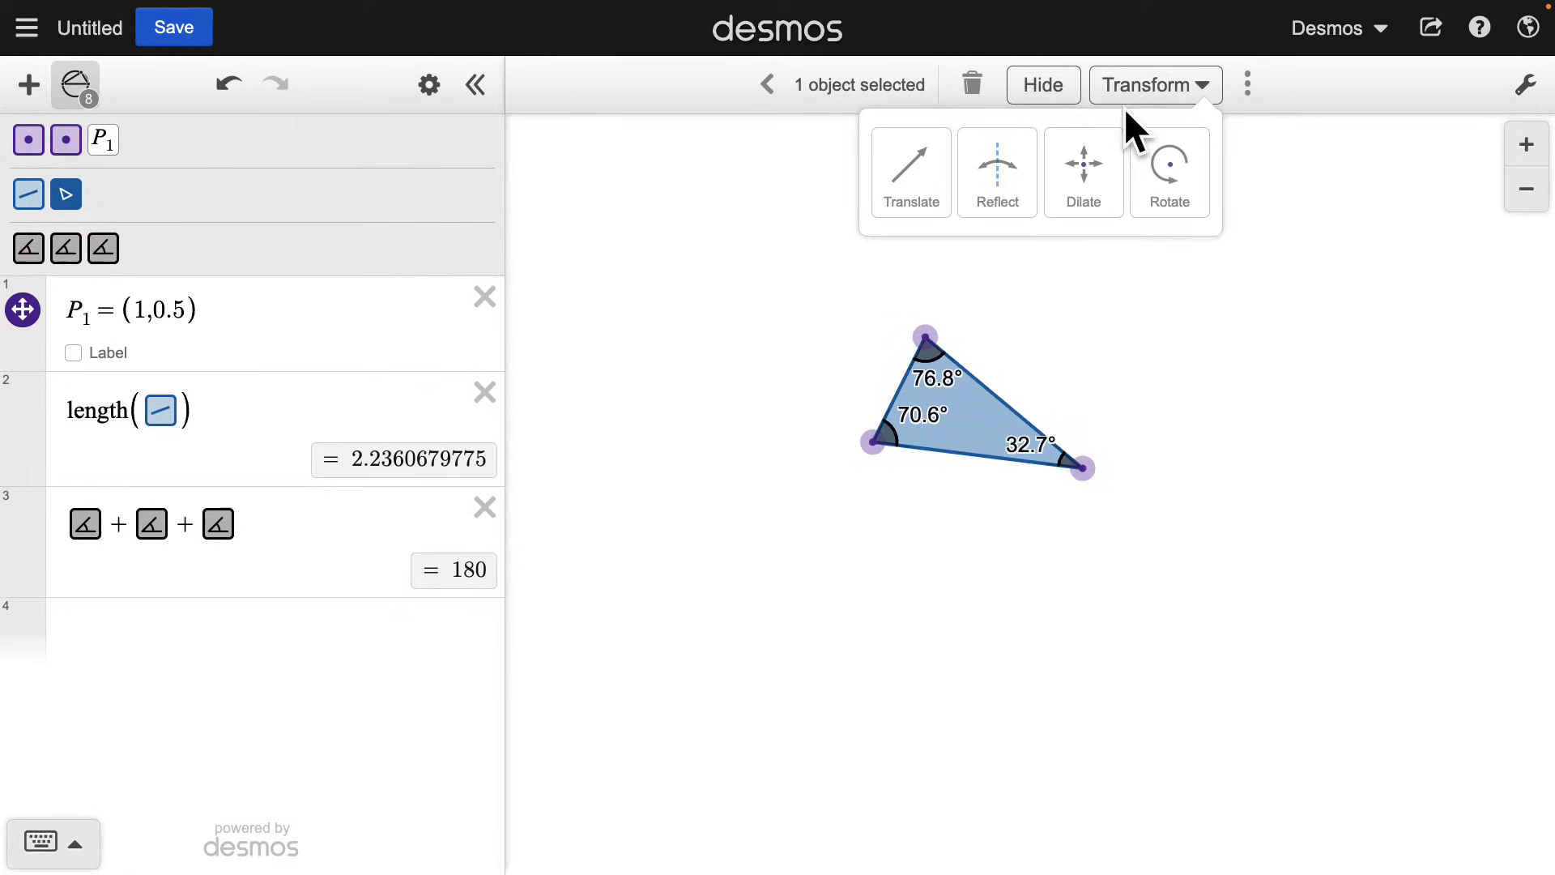
left_click(917, 183)
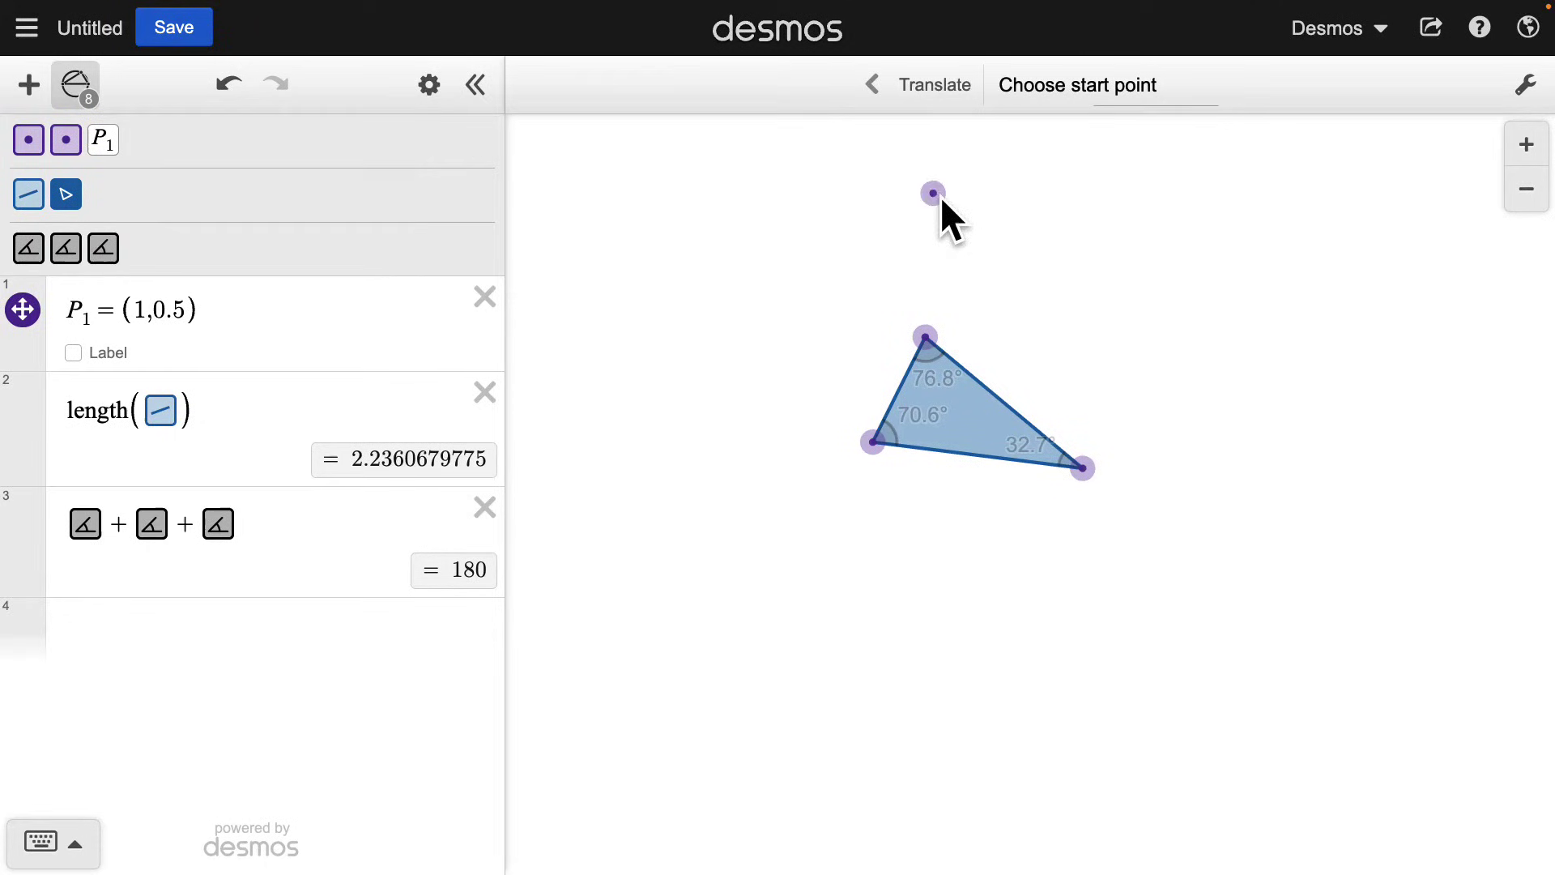
left_click(1078, 271)
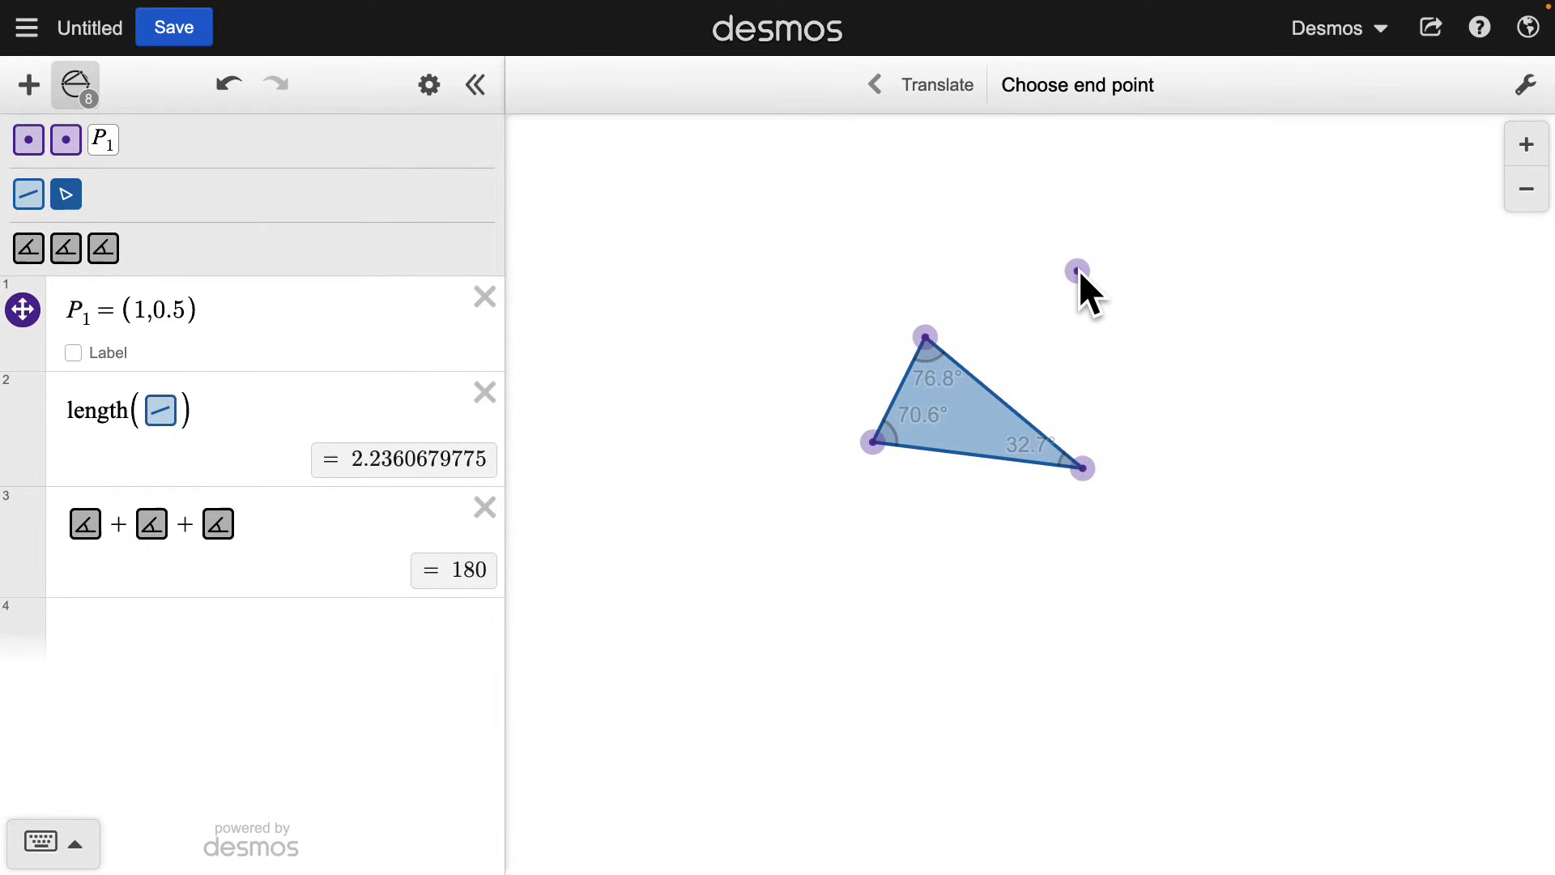
left_click(1228, 426)
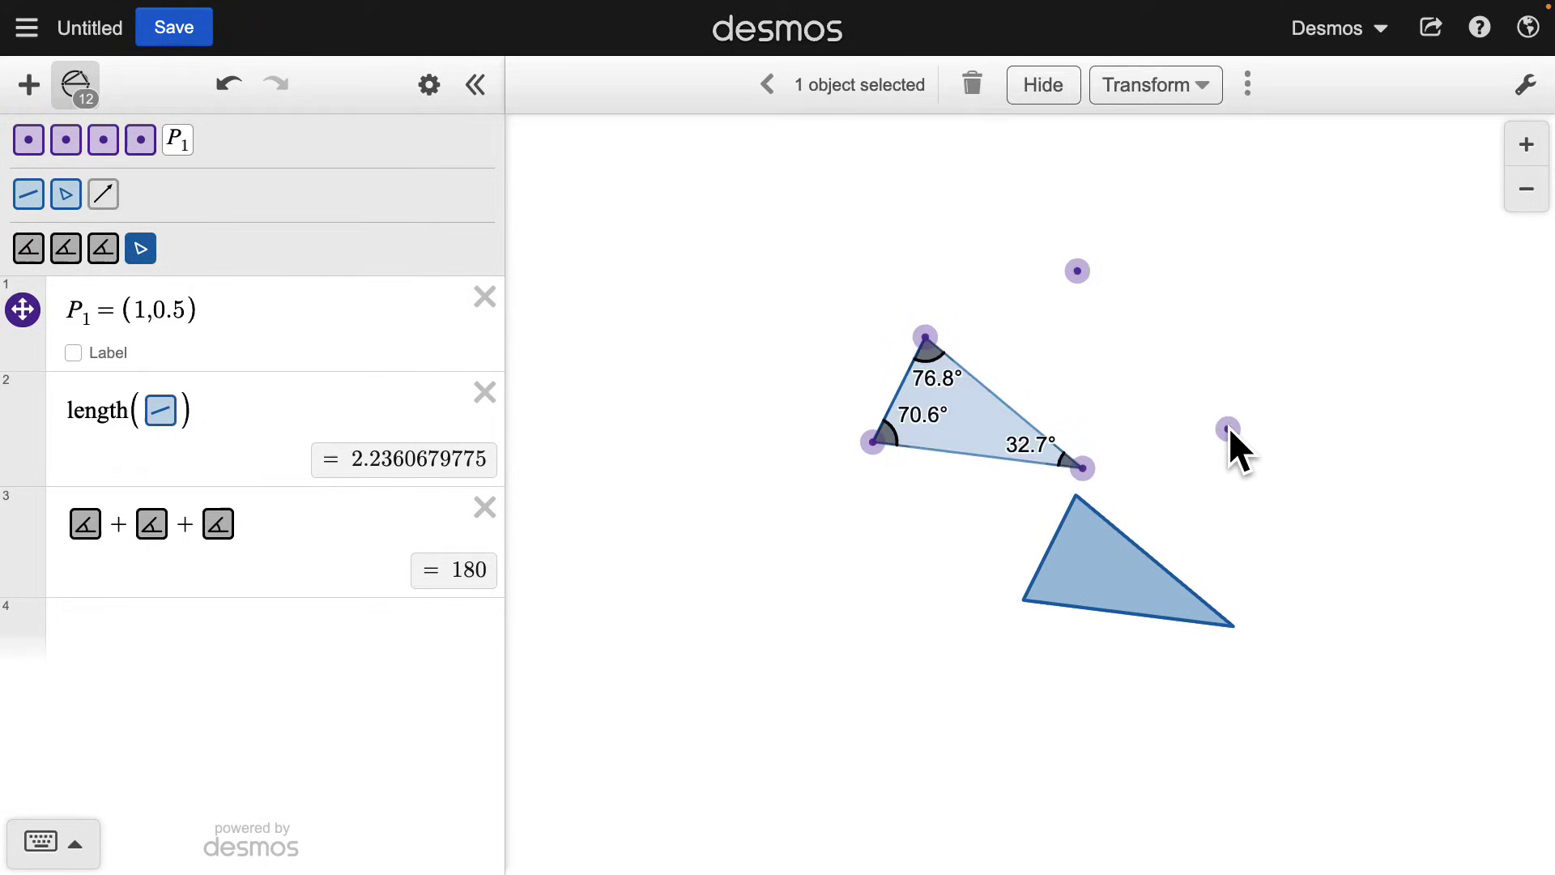
key("Escape")
left_click_drag(1244, 435, 1208, 381)
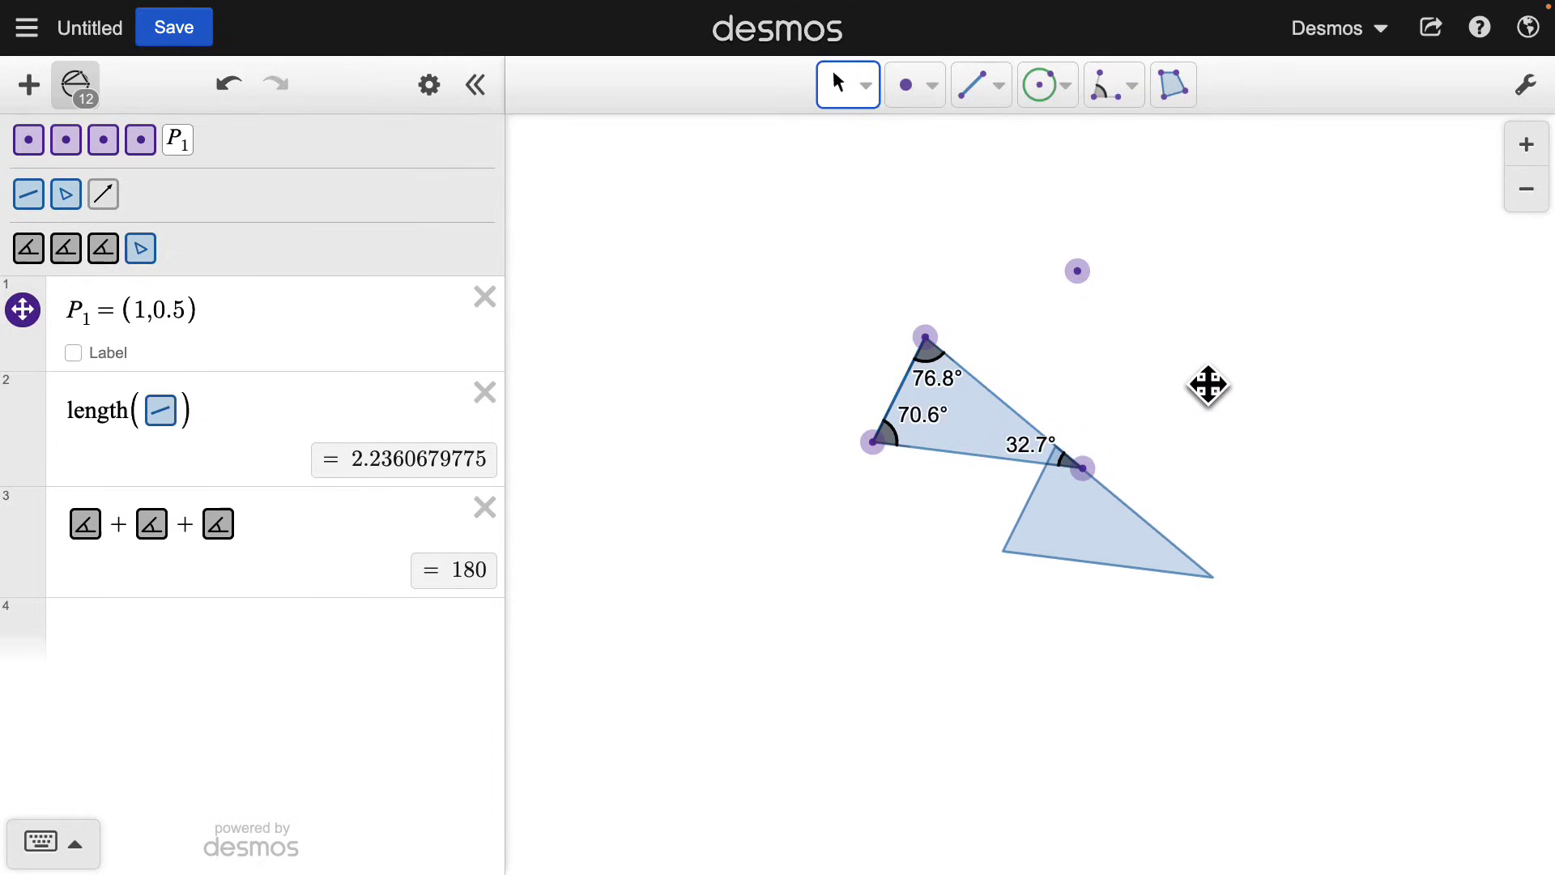
left_click_drag(1052, 220, 1281, 392)
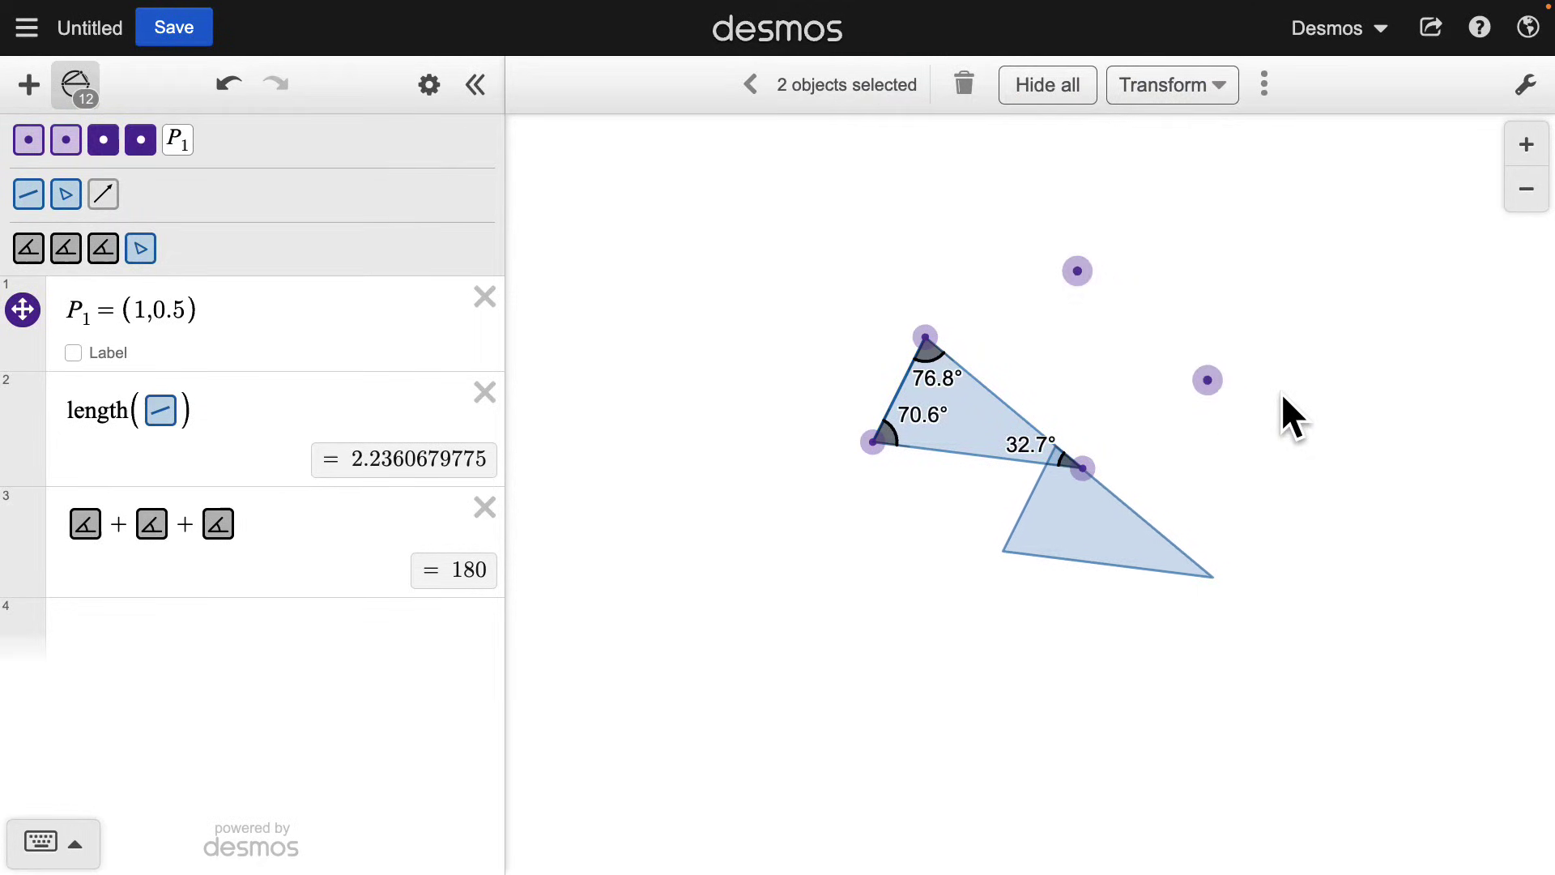
Delete the translated copy and reflect the triangle across its bottom edge to form a kite
key("Delete")
left_click(985, 409)
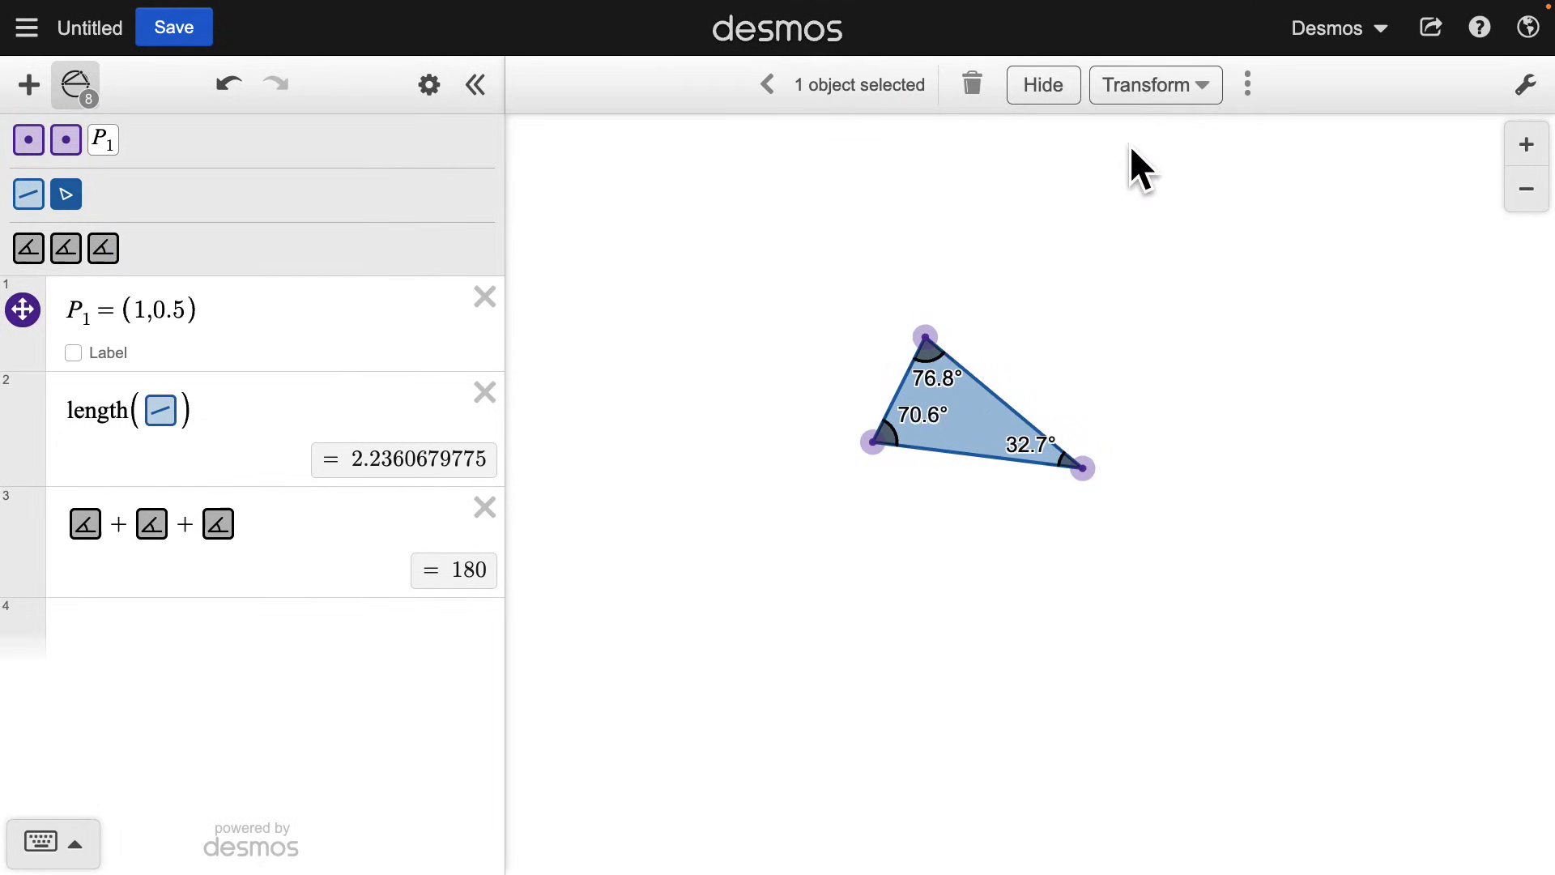
left_click(1142, 88)
left_click(1007, 172)
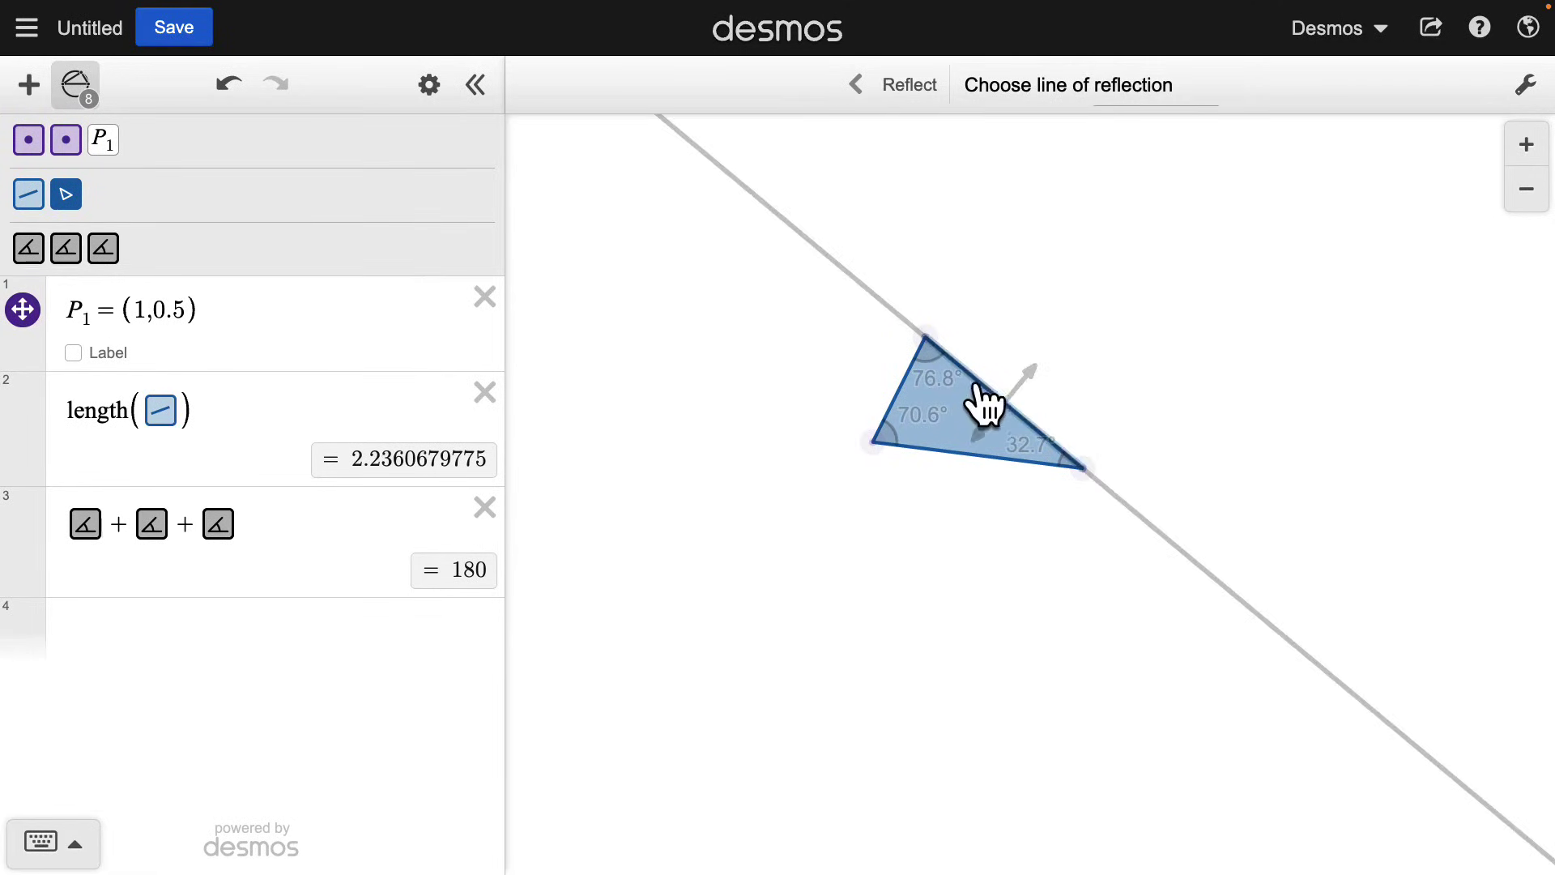
left_click(962, 452)
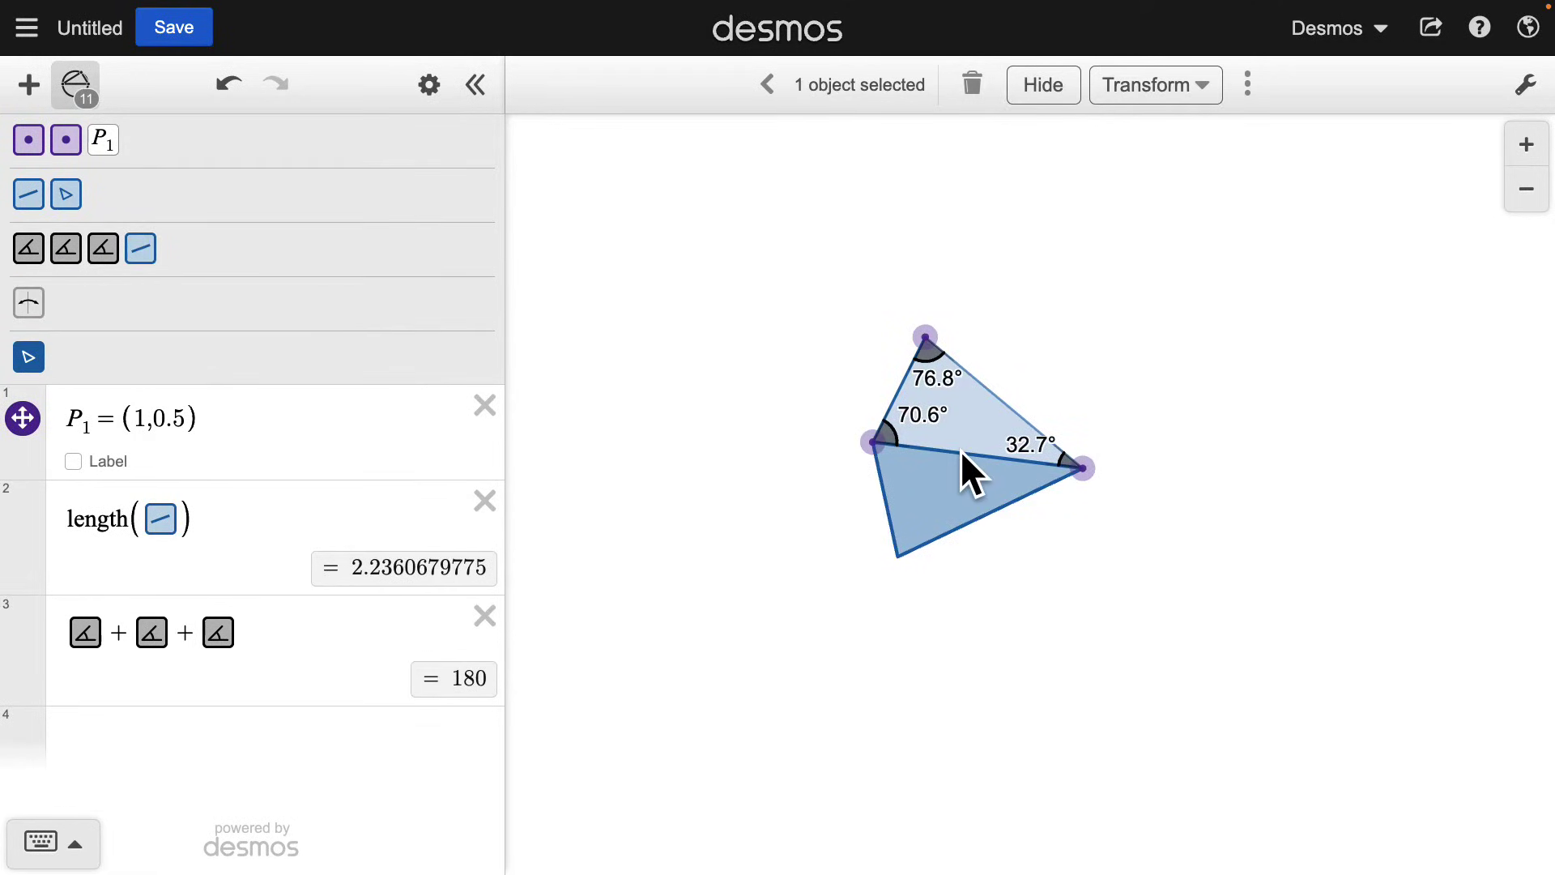
Reshape the kite by moving the left and top vertices and P1 to (1.49,0.4)
left_click_drag(873, 443, 818, 453)
mouse_move(925, 339)
left_mouse_down()
mouse_move(882, 340)
mouse_move(939, 348)
left_mouse_up()
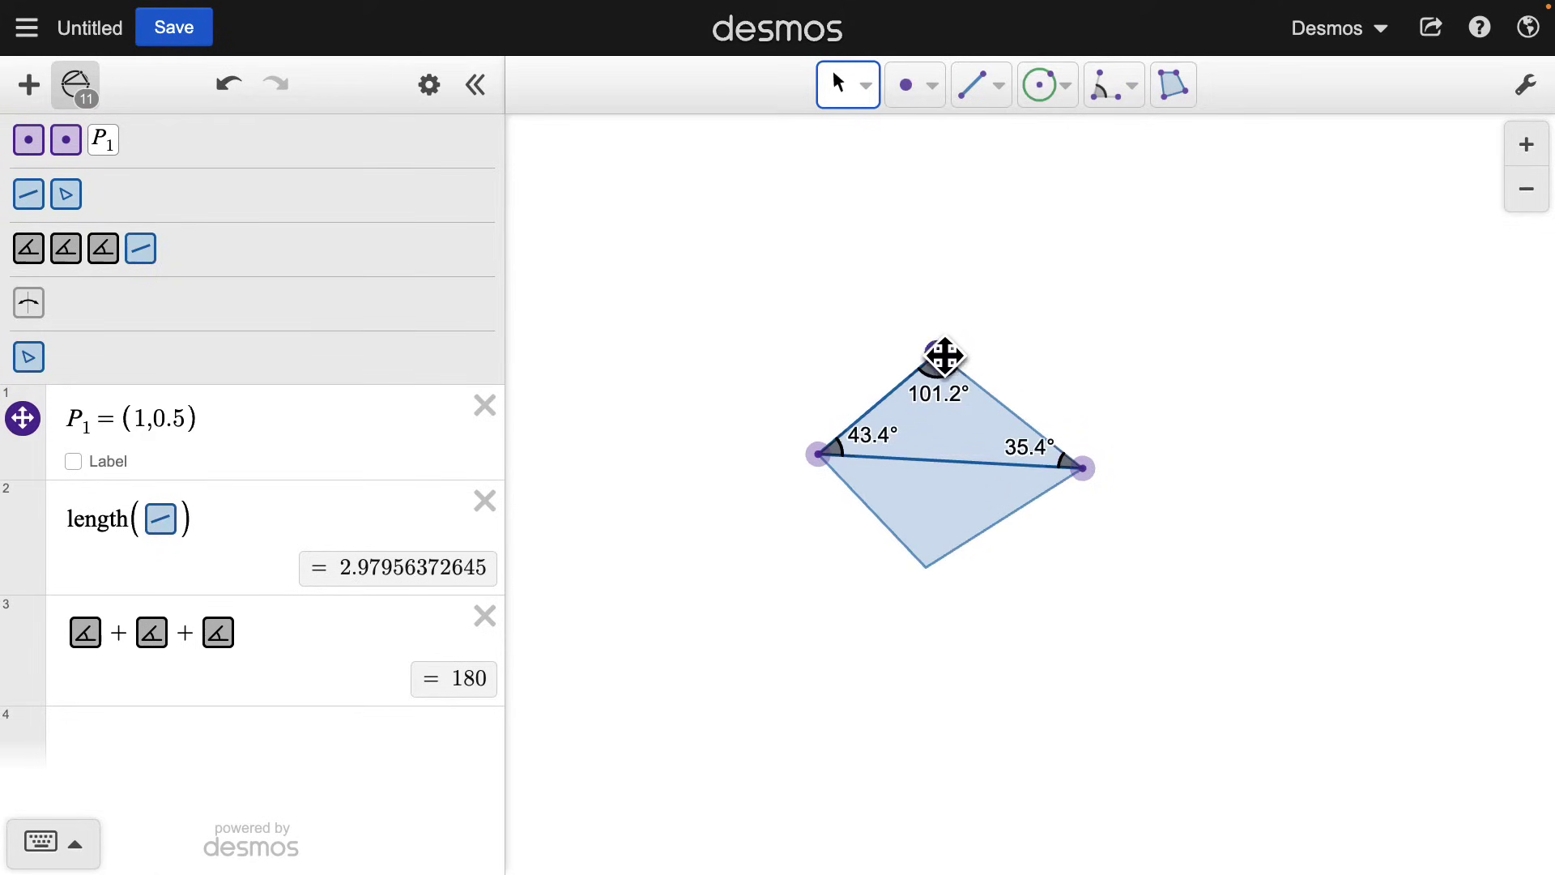
left_click_drag(1084, 468, 1109, 473)
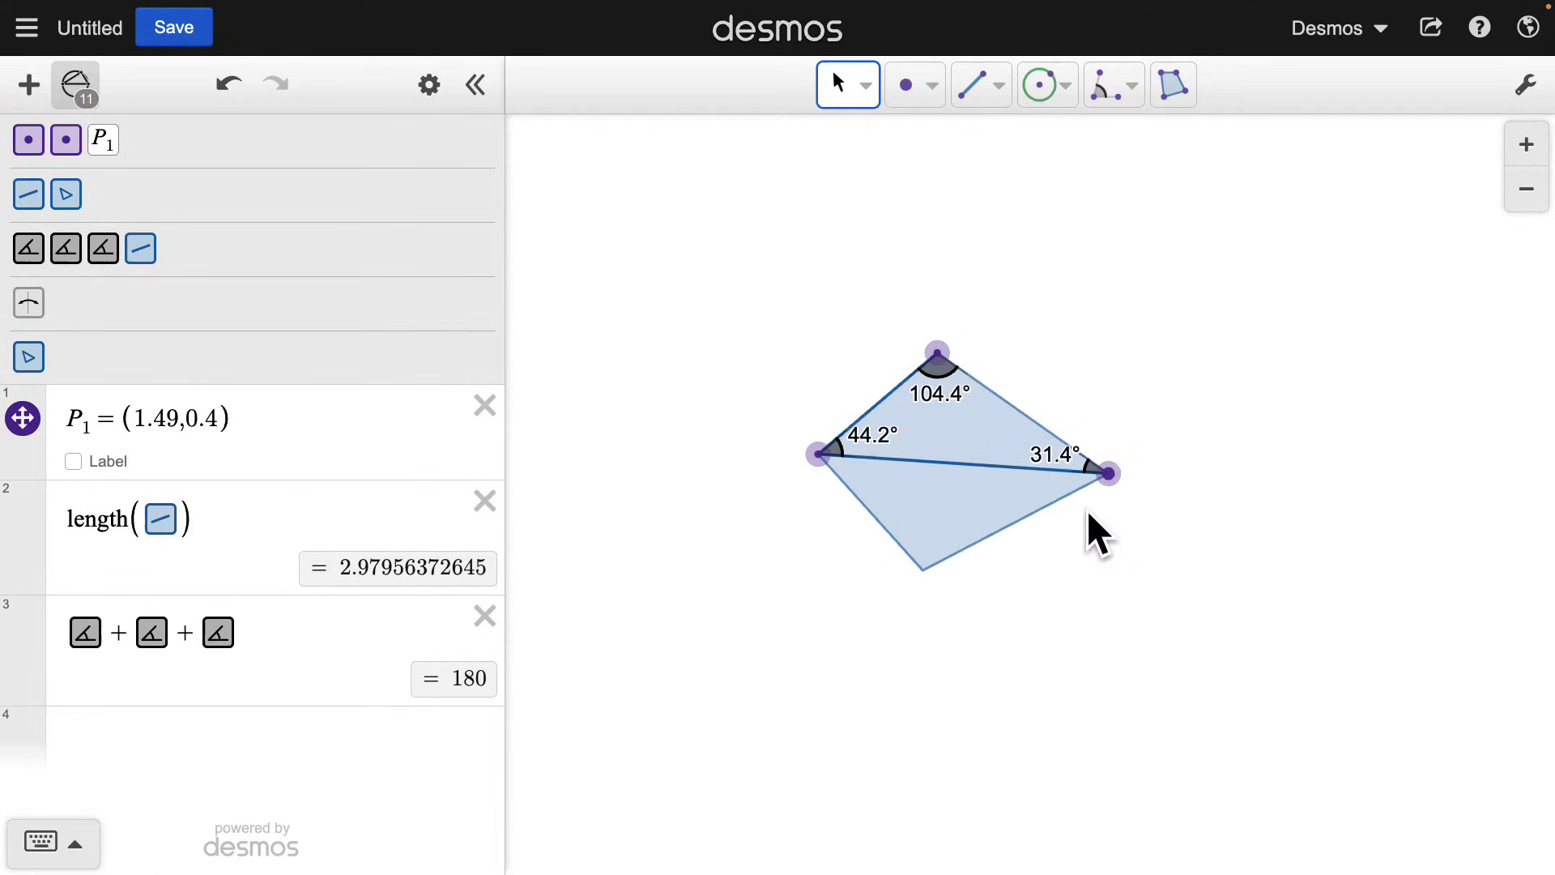
left_click_drag(1070, 573, 1117, 590)
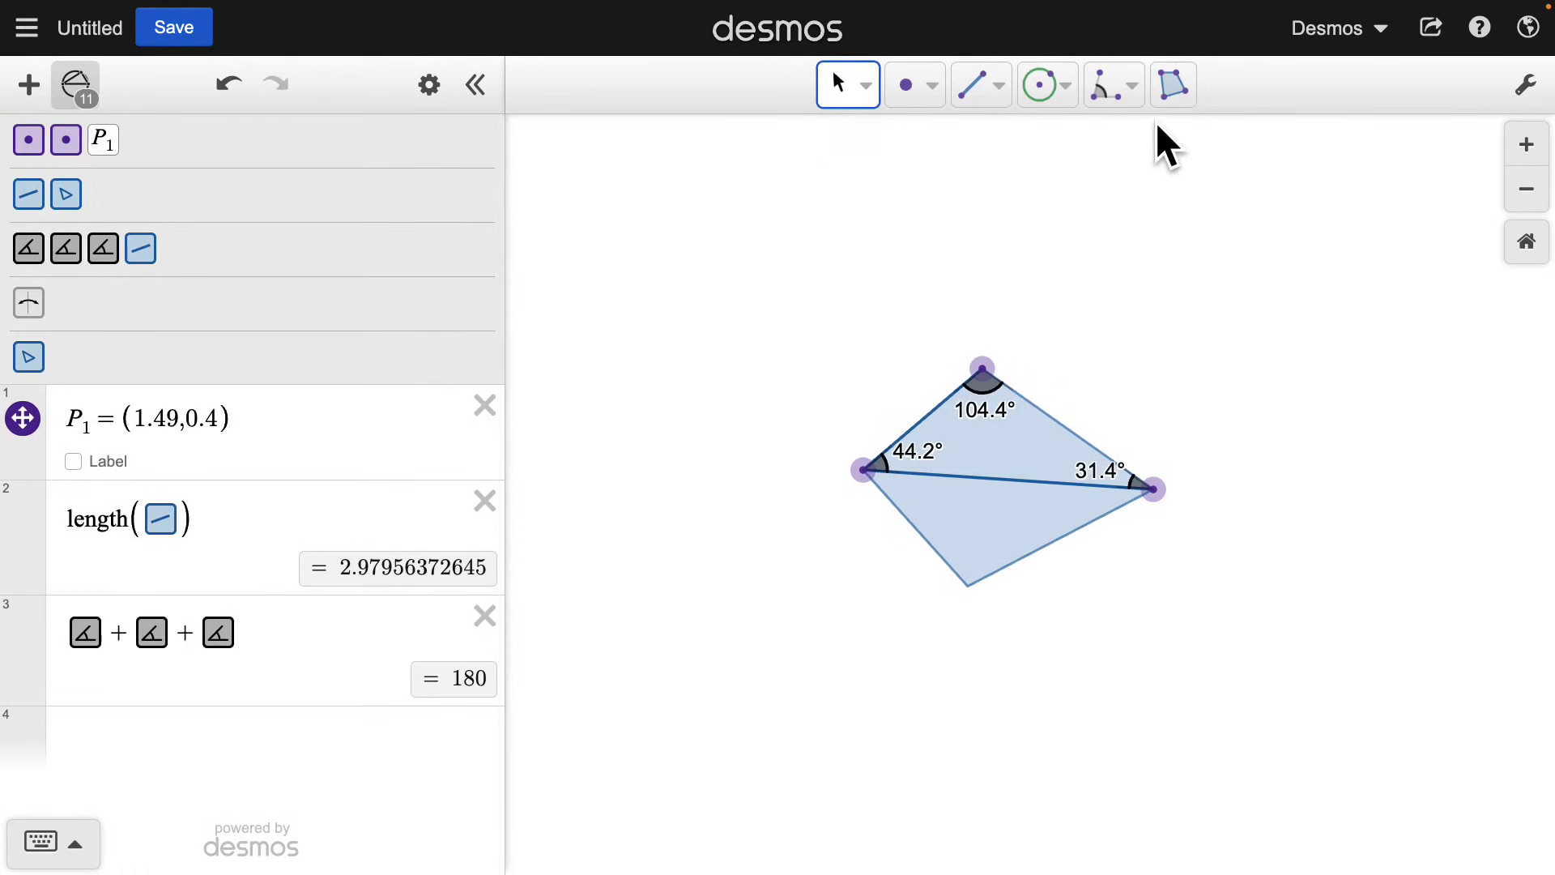
Measure the angle at the kite's bottom vertex, then select the reflected lower triangle for removal
left_click(1116, 90)
left_click(1154, 490)
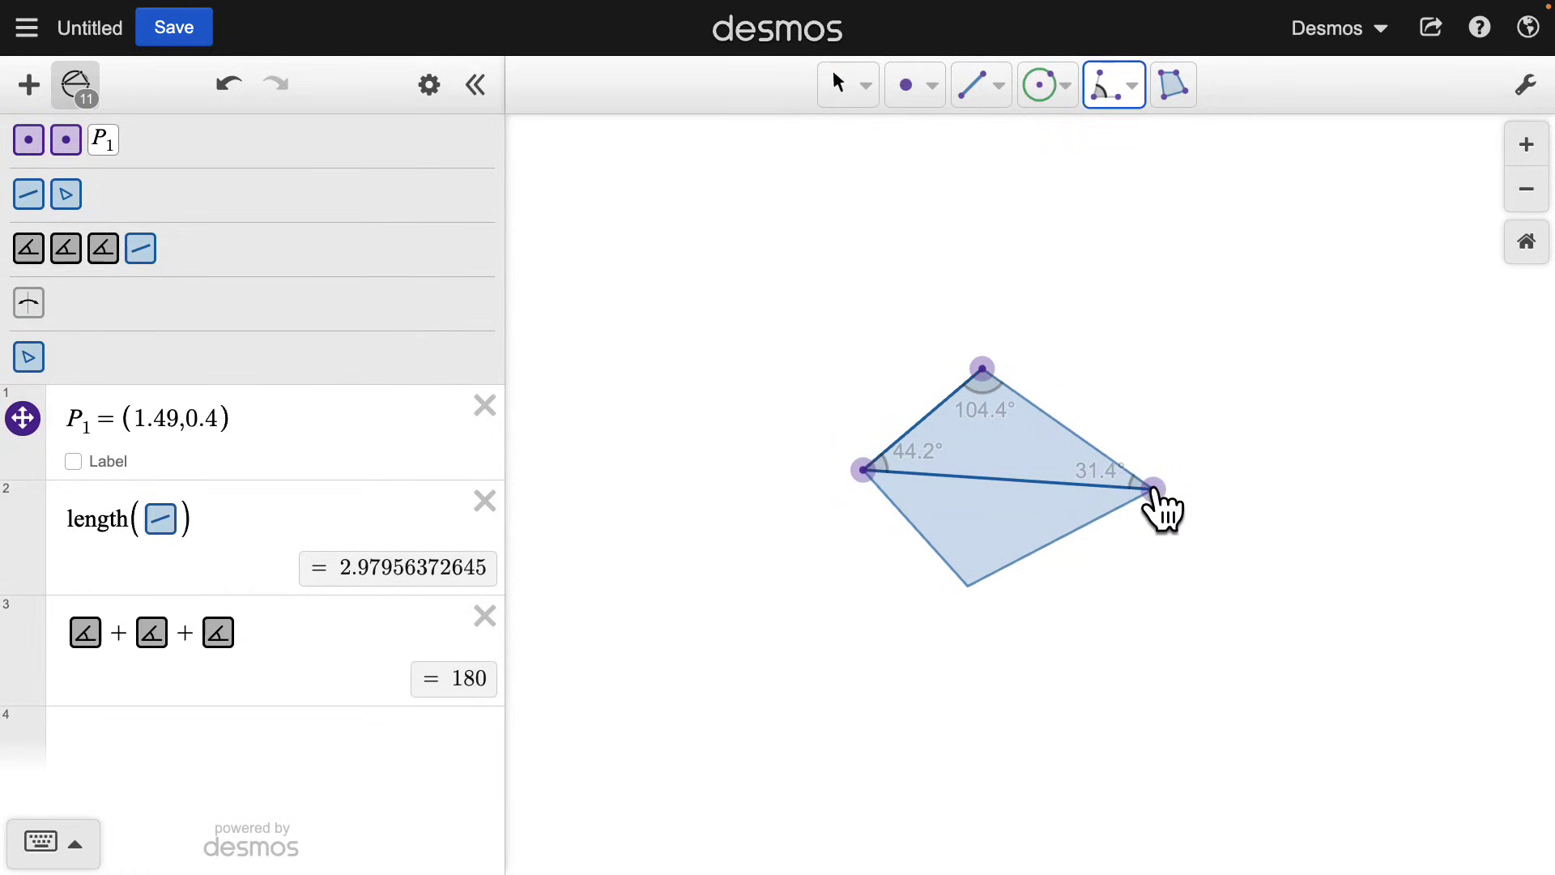
left_click(968, 585)
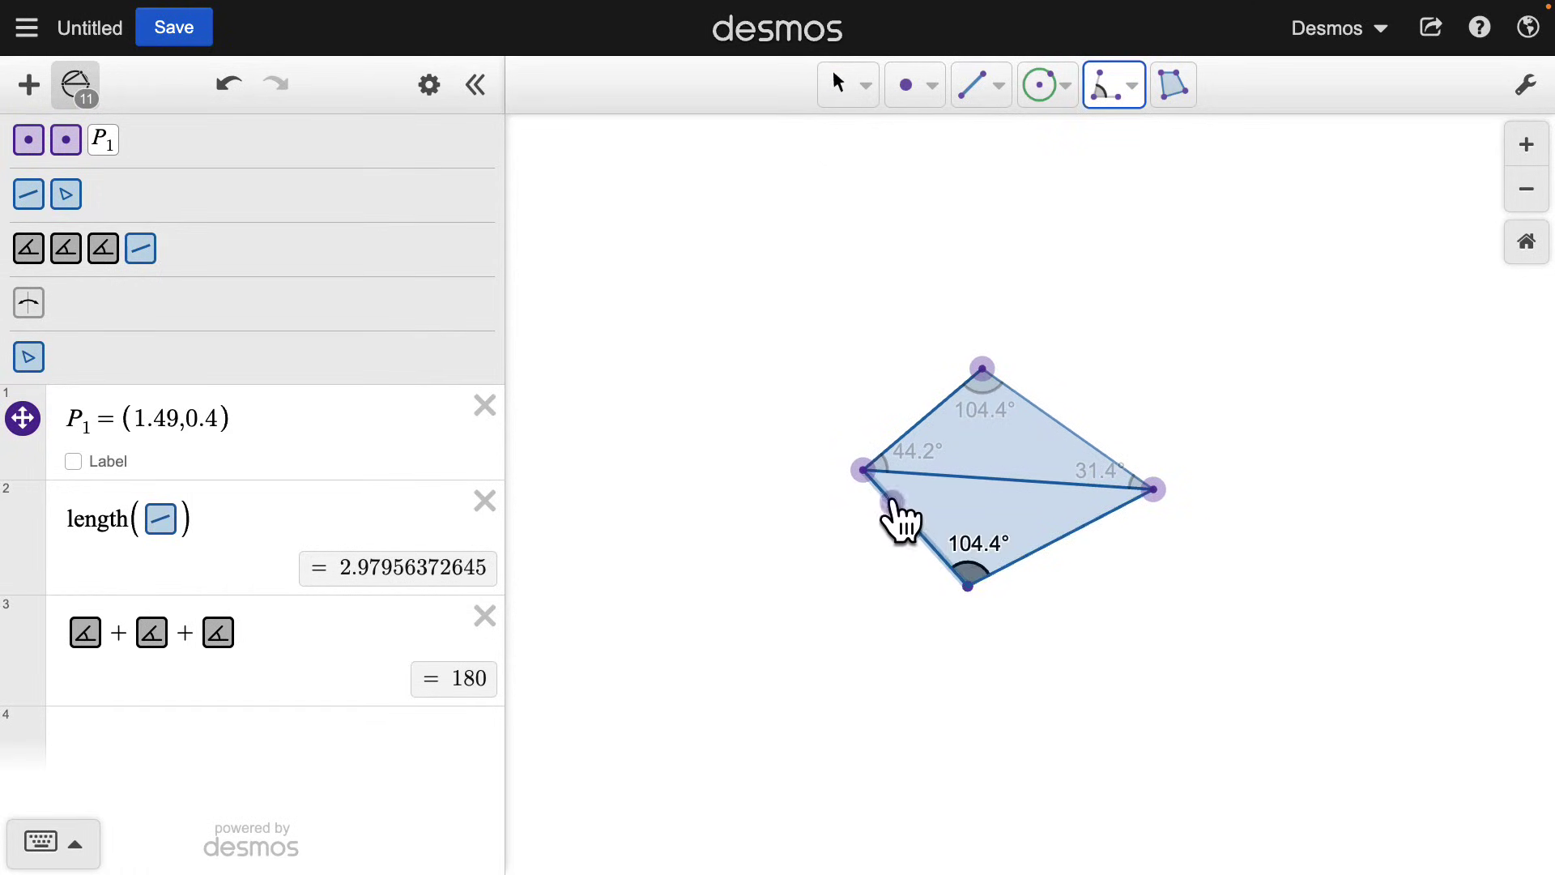
left_click(863, 470)
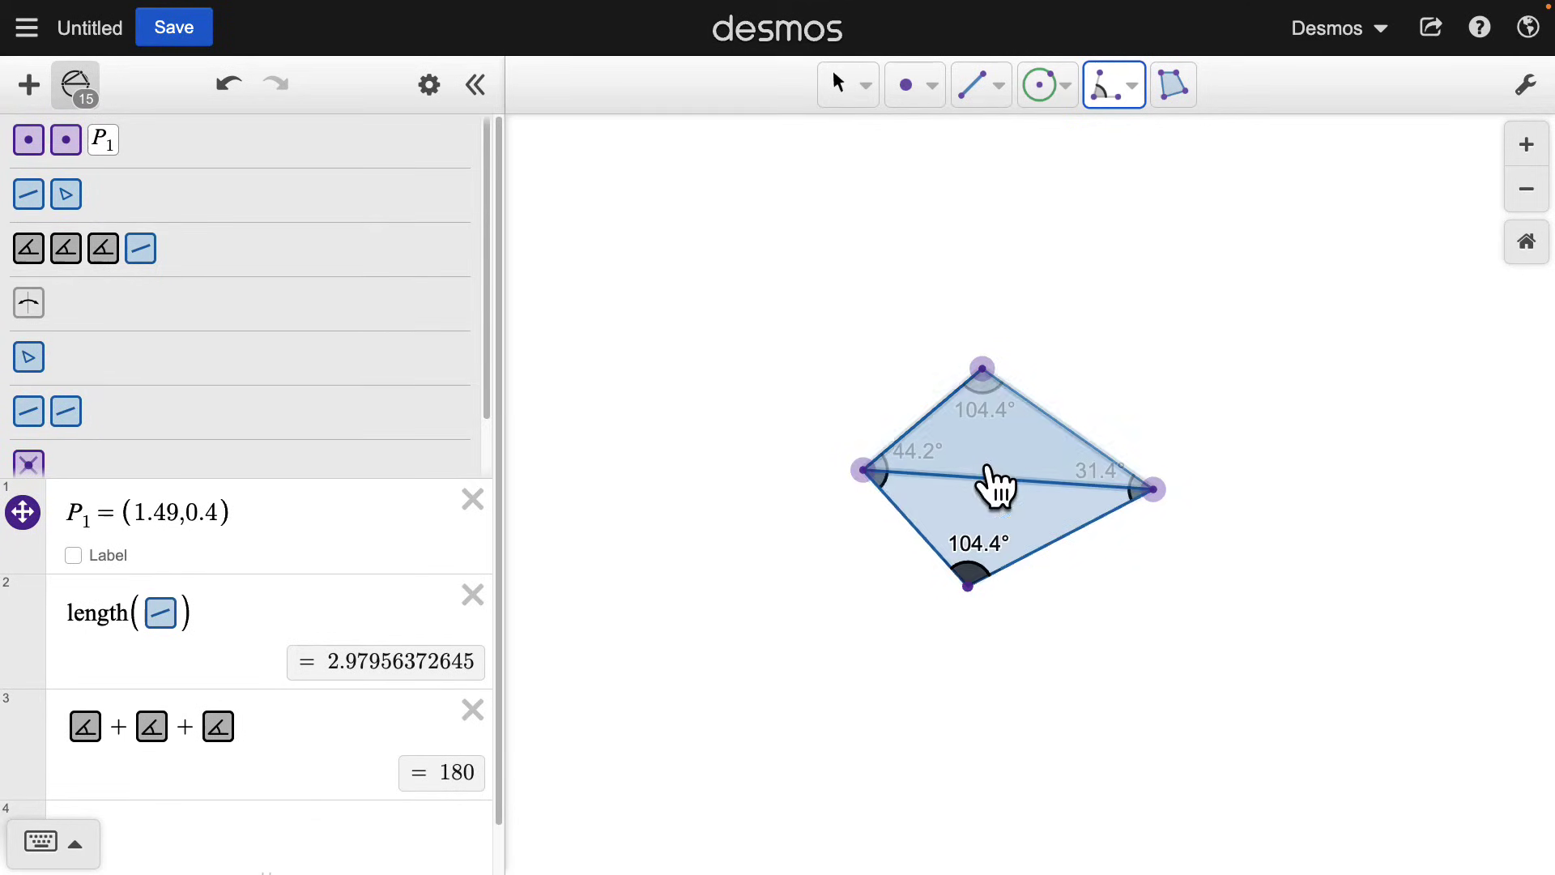
left_click(838, 81)
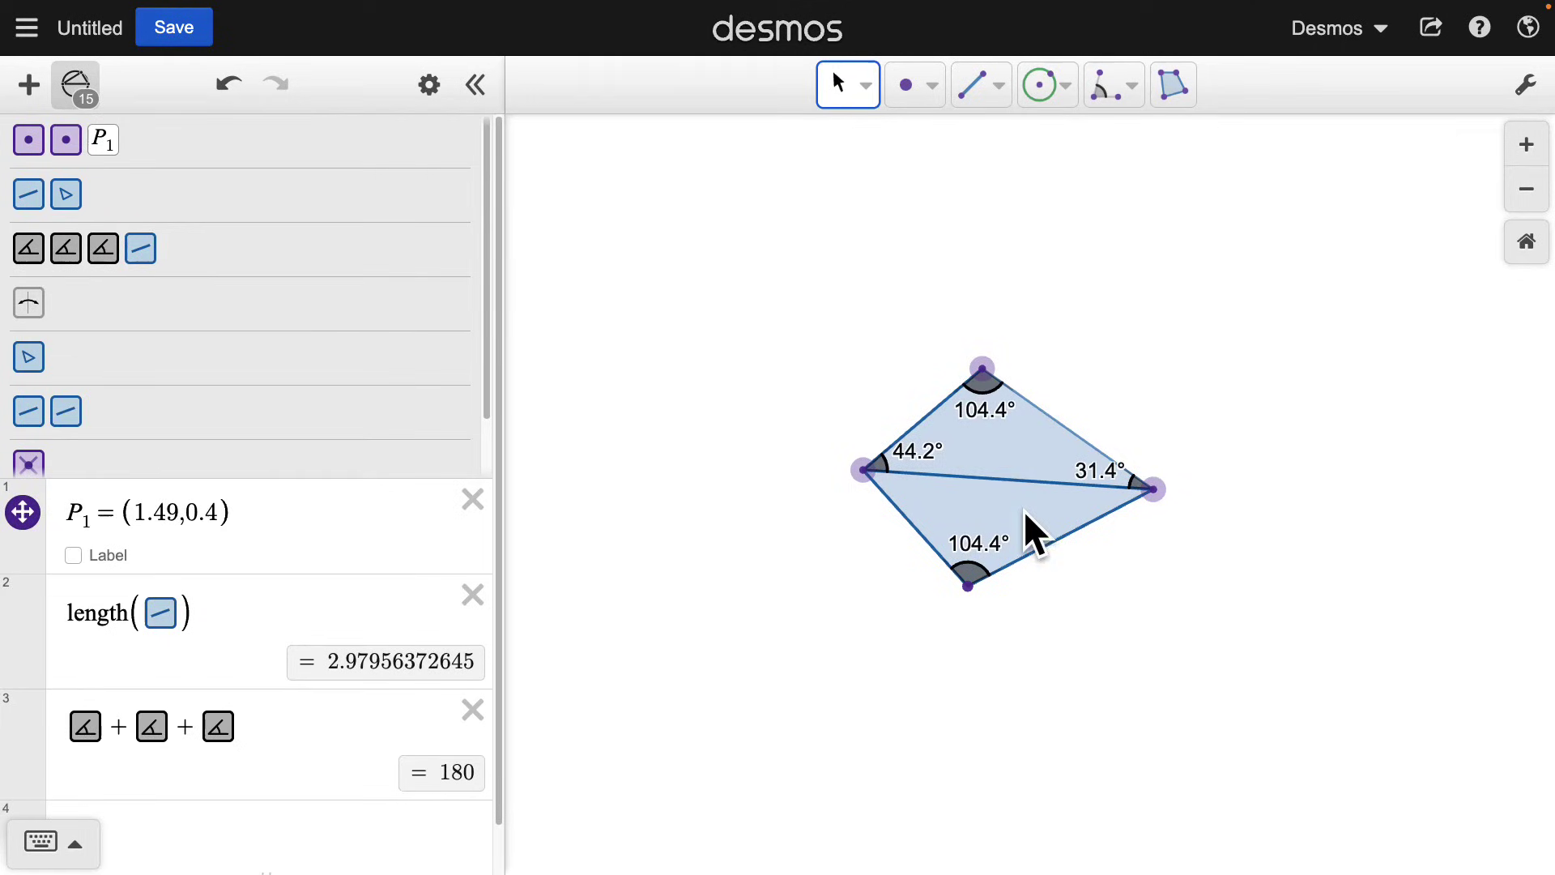
left_click(1026, 532)
key("Delete")
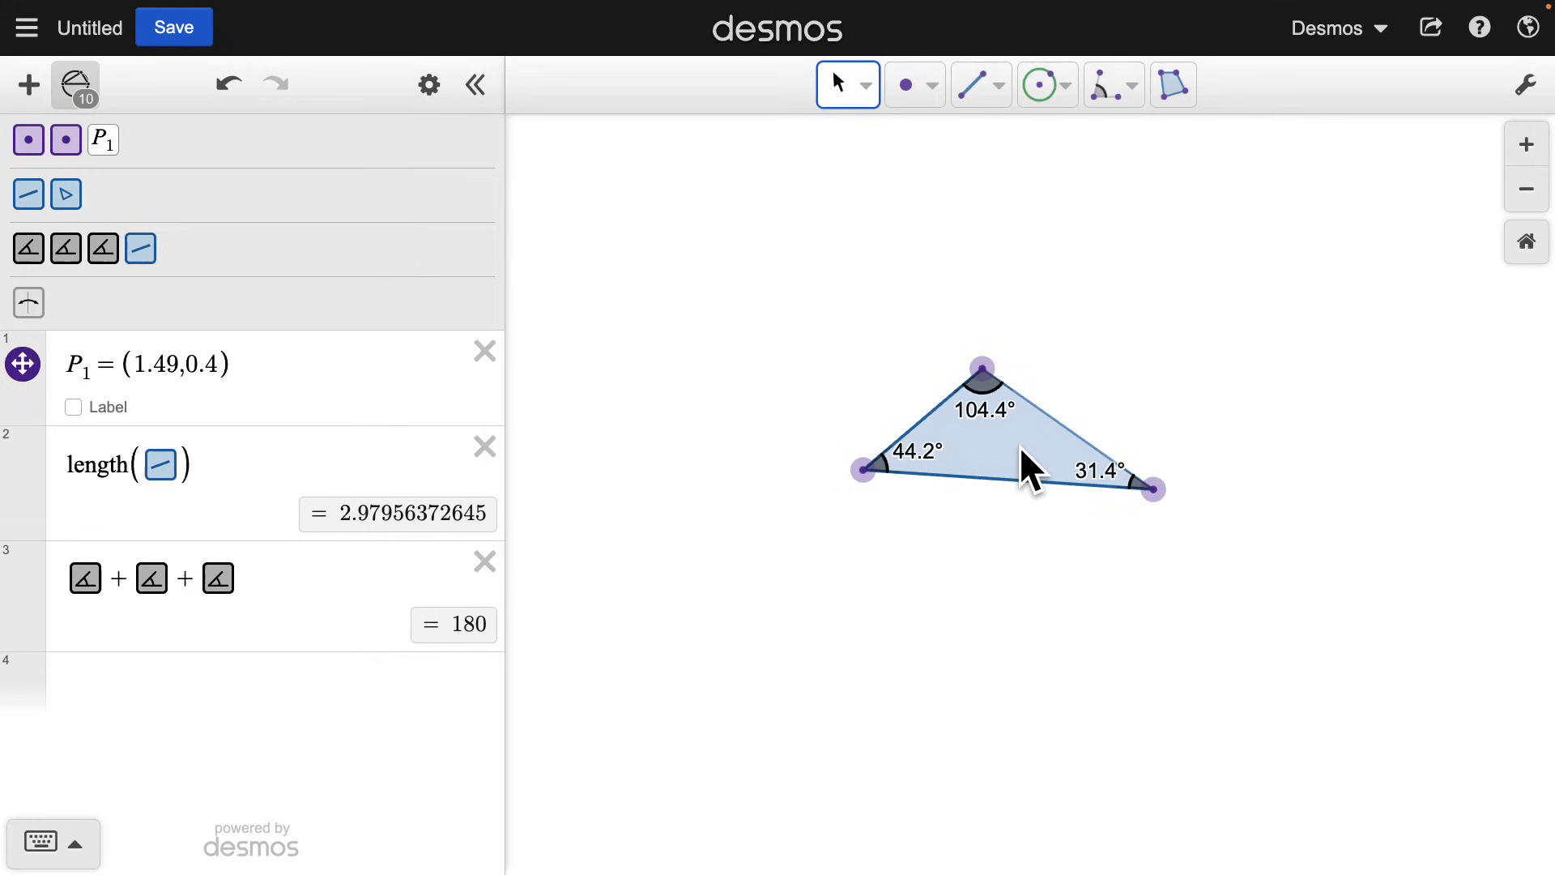
left_click(1025, 472)
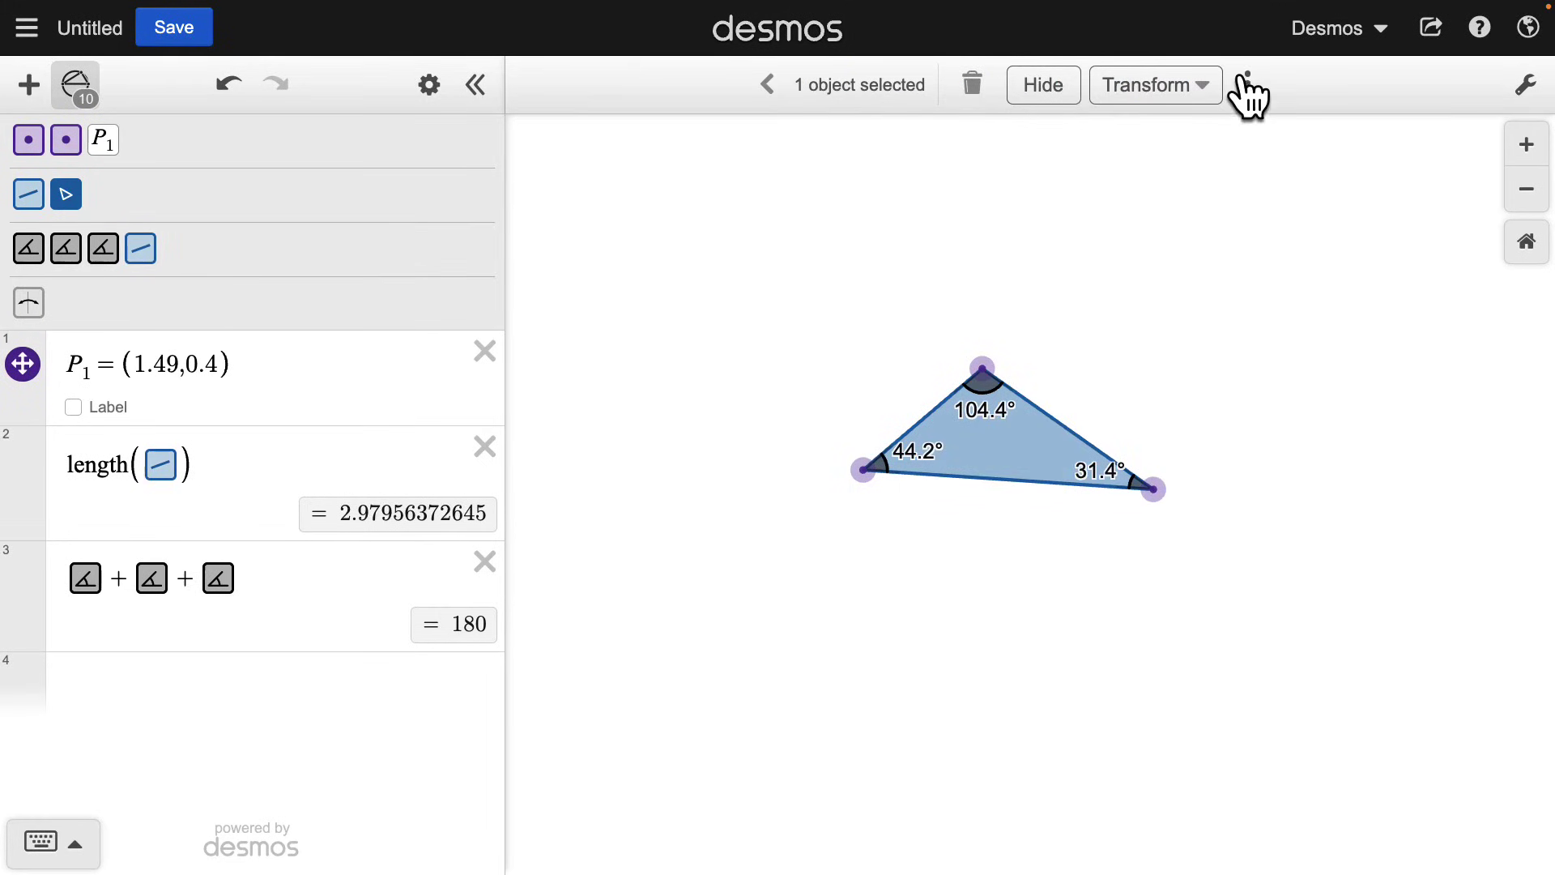
left_click(1204, 87)
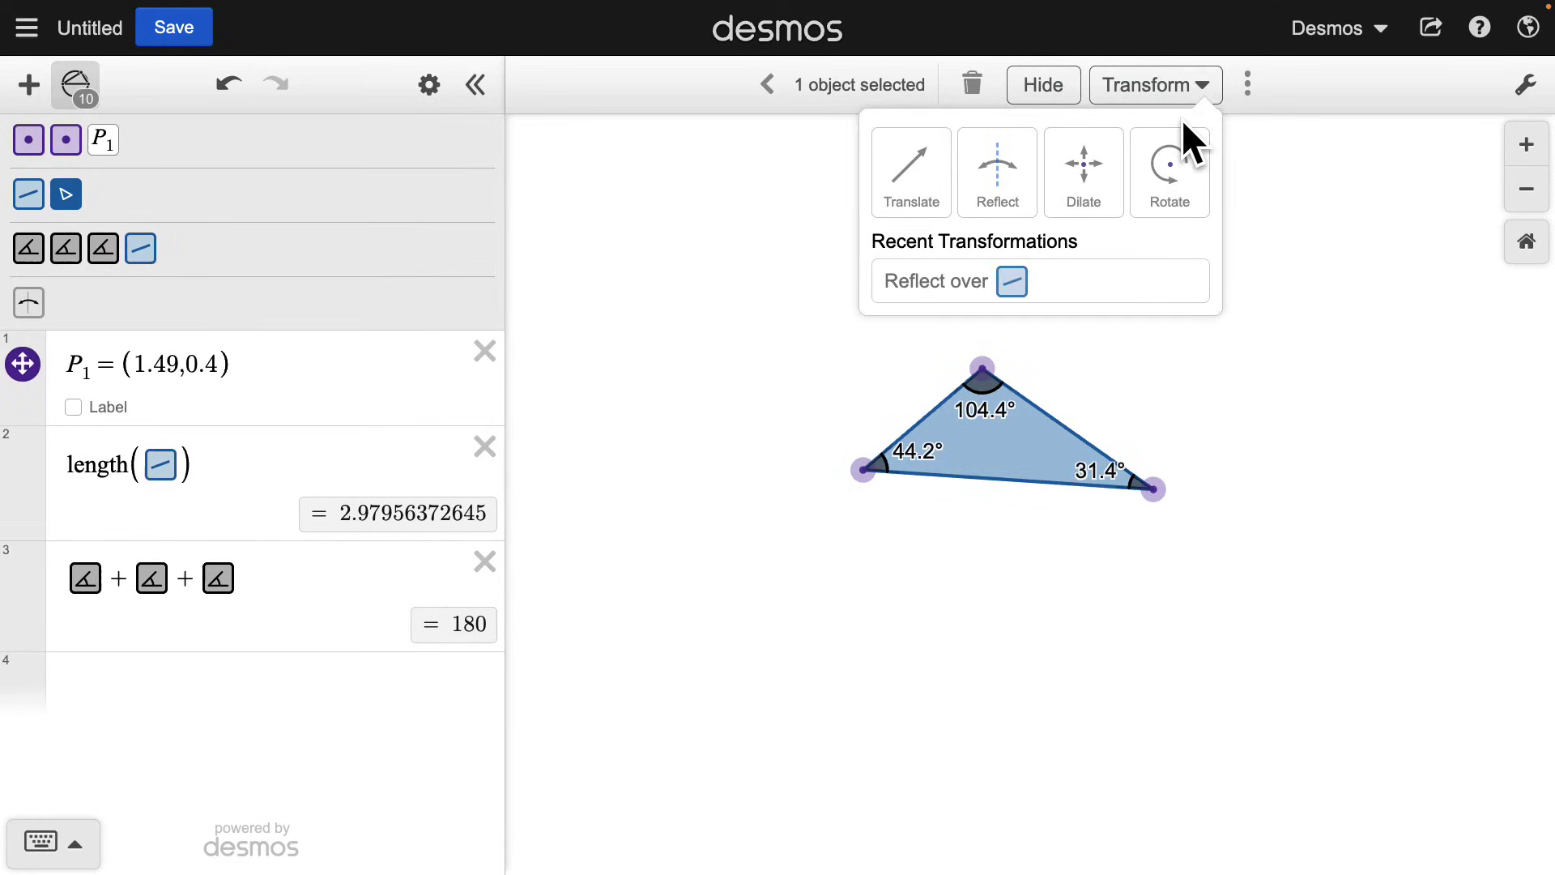
left_click(1167, 179)
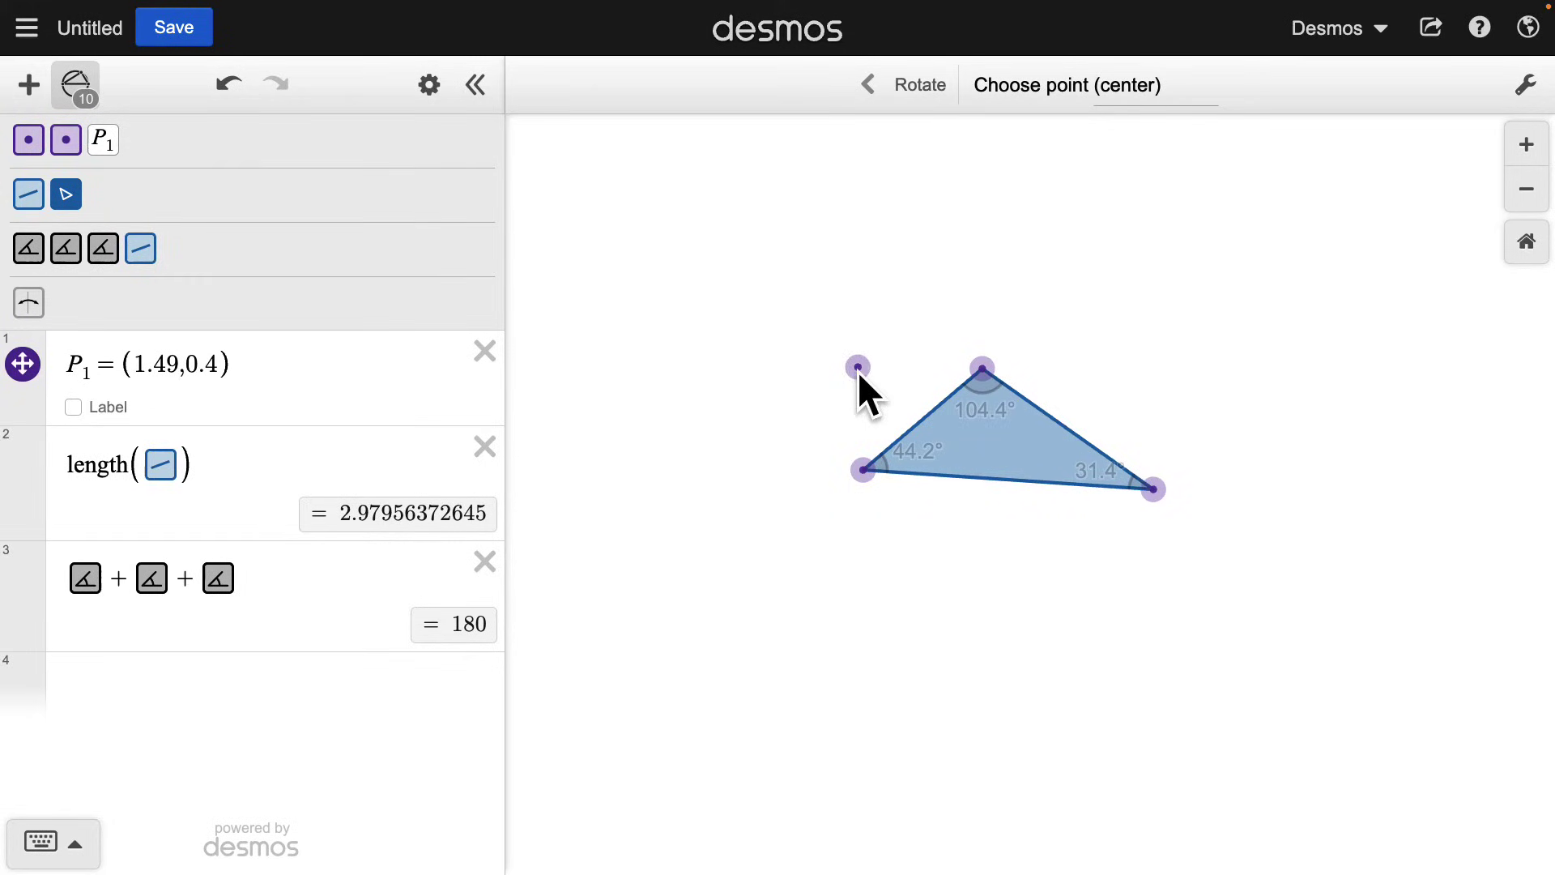
left_click(868, 469)
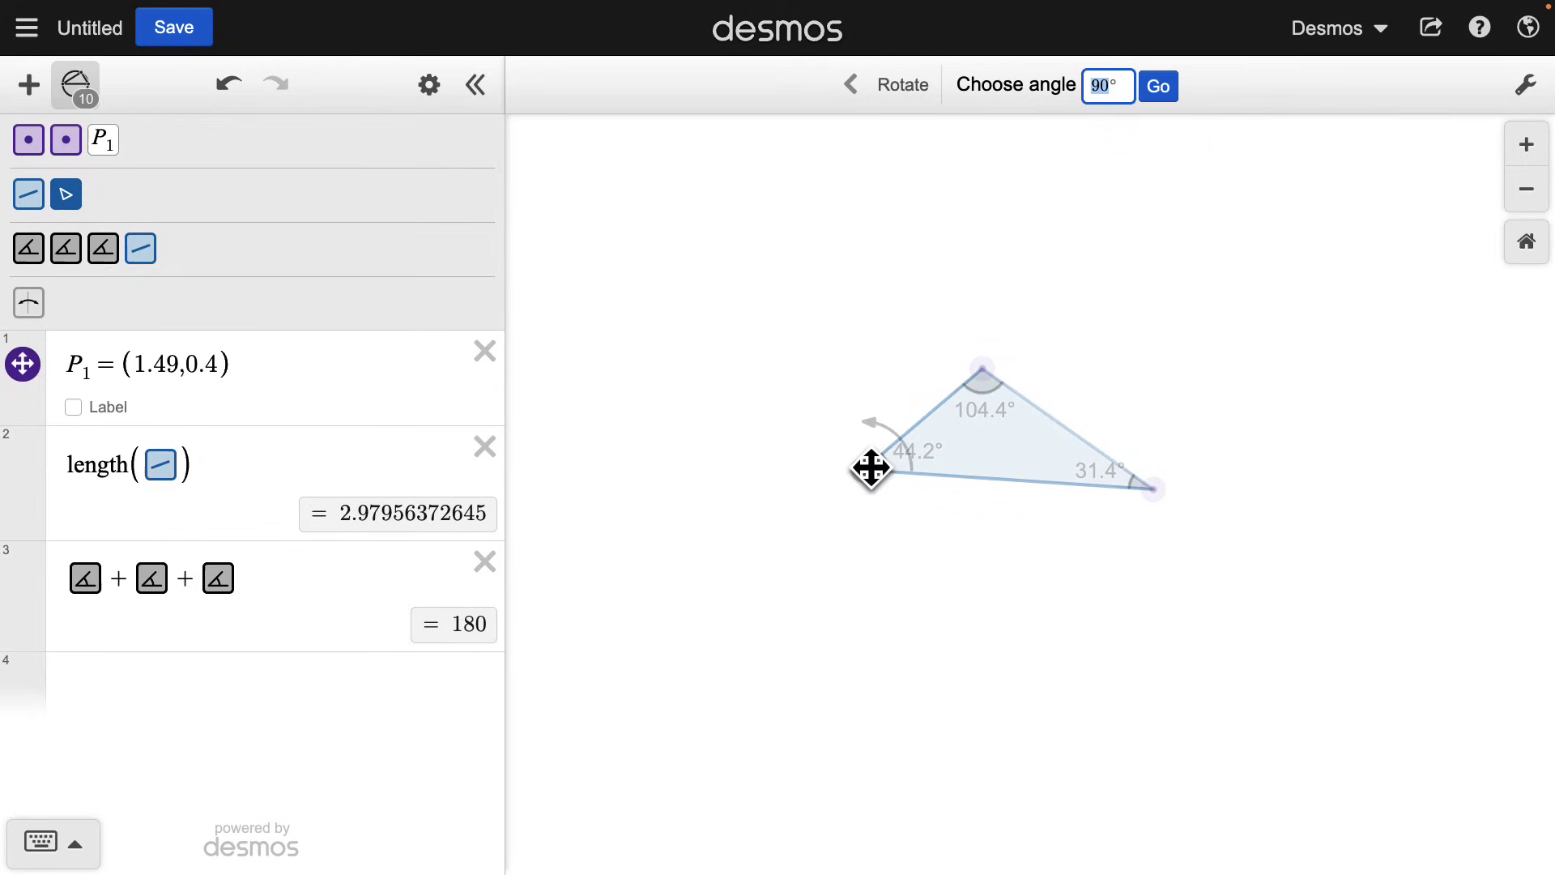
type("60")
left_click(1168, 90)
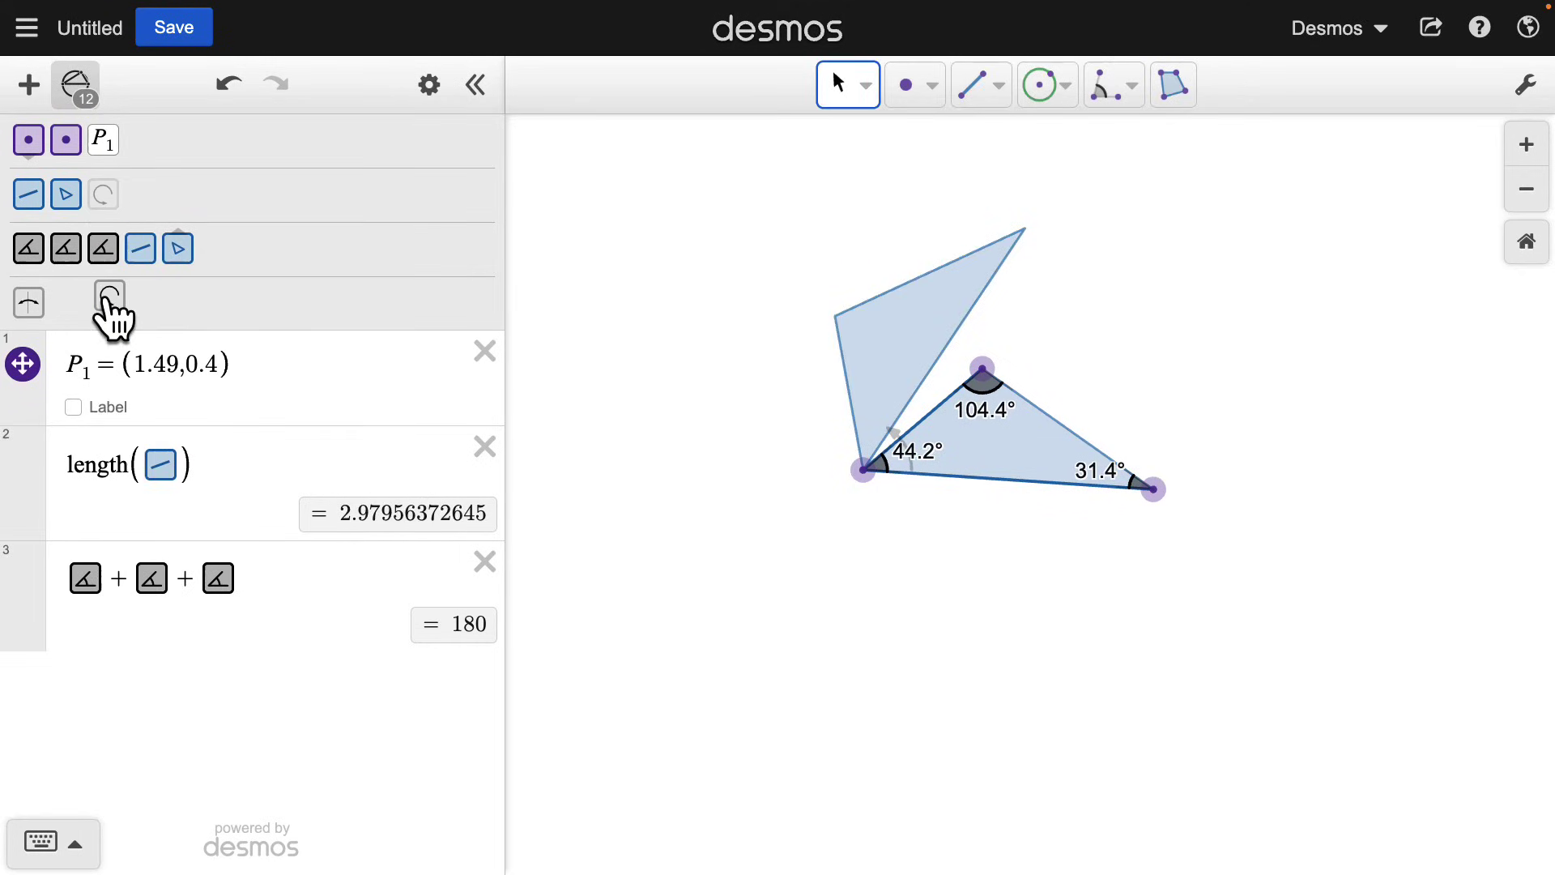
left_click(107, 301)
left_click_drag(288, 375, 297, 374)
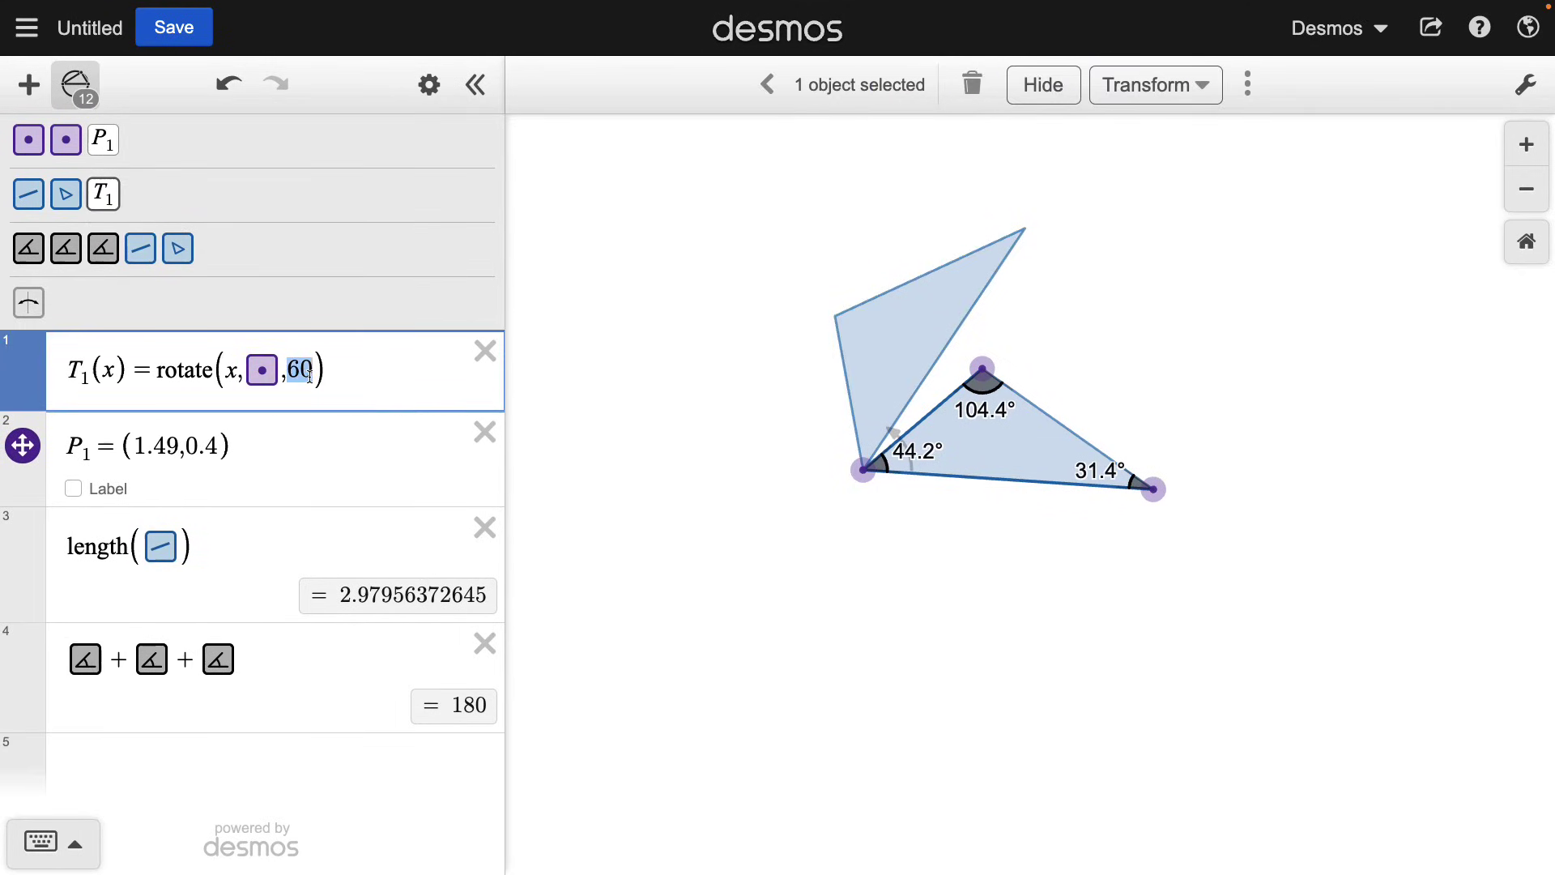
type("120")
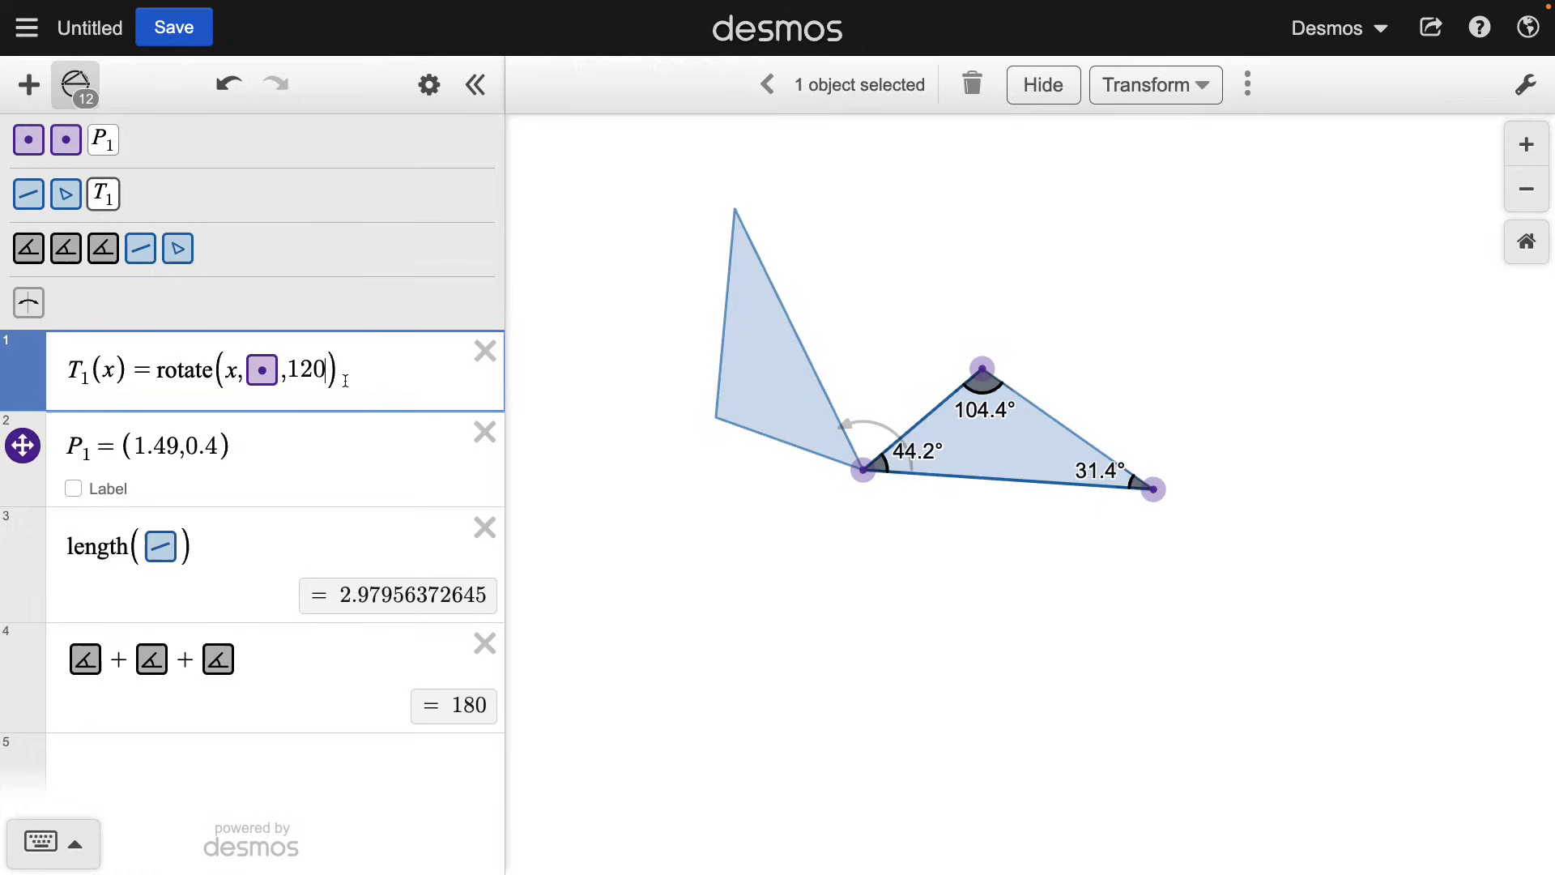
Replace the earlier rotation with a copy rotated about the left vertex by slider angle a, set to 90
left_click(485, 355)
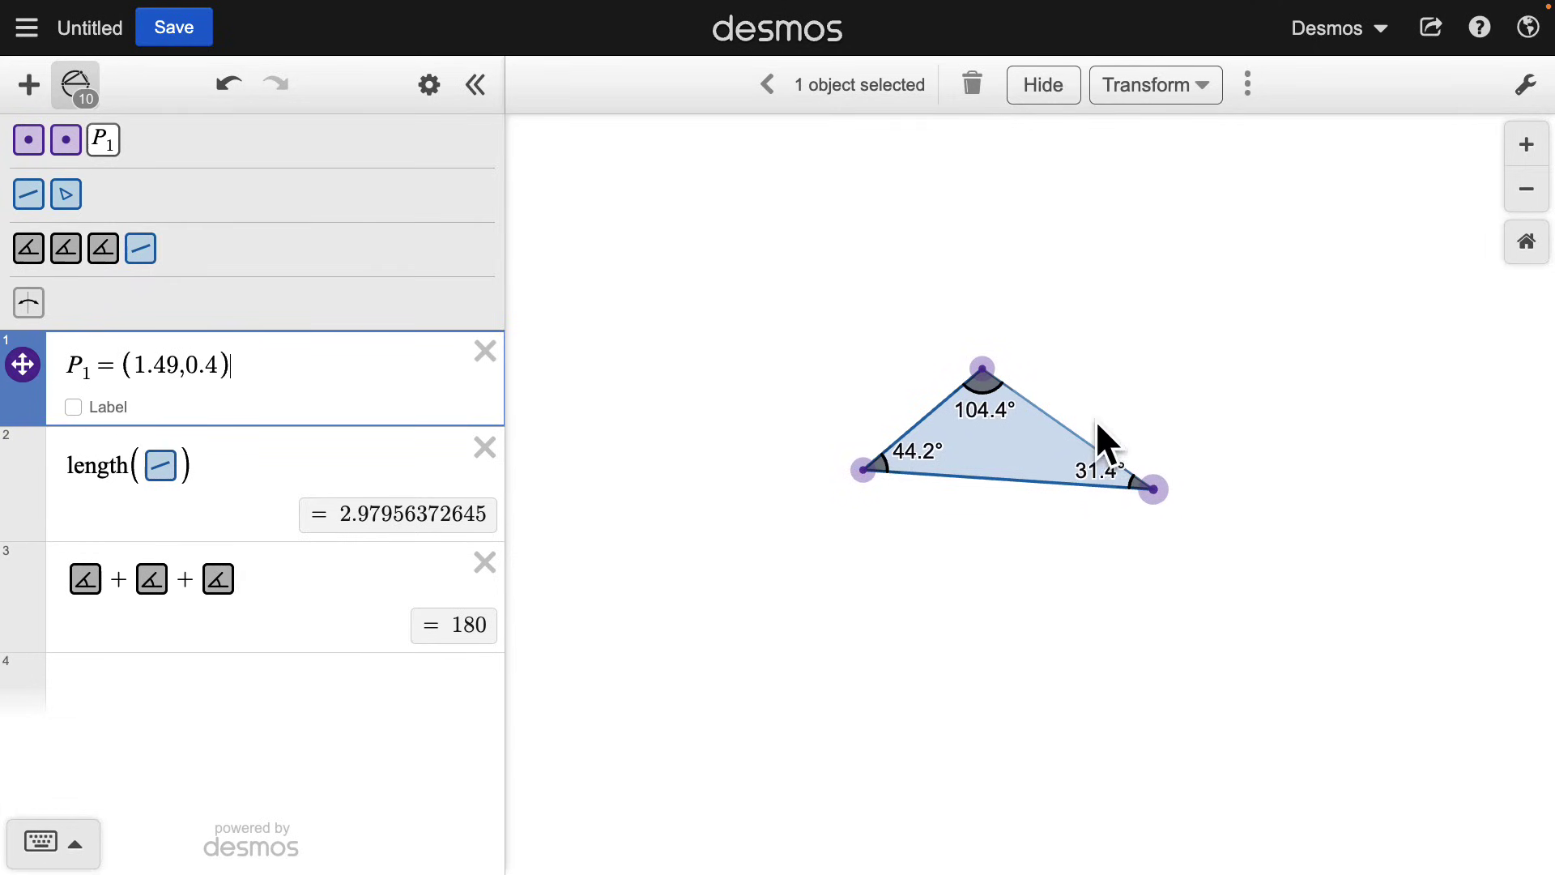
left_click(1033, 434)
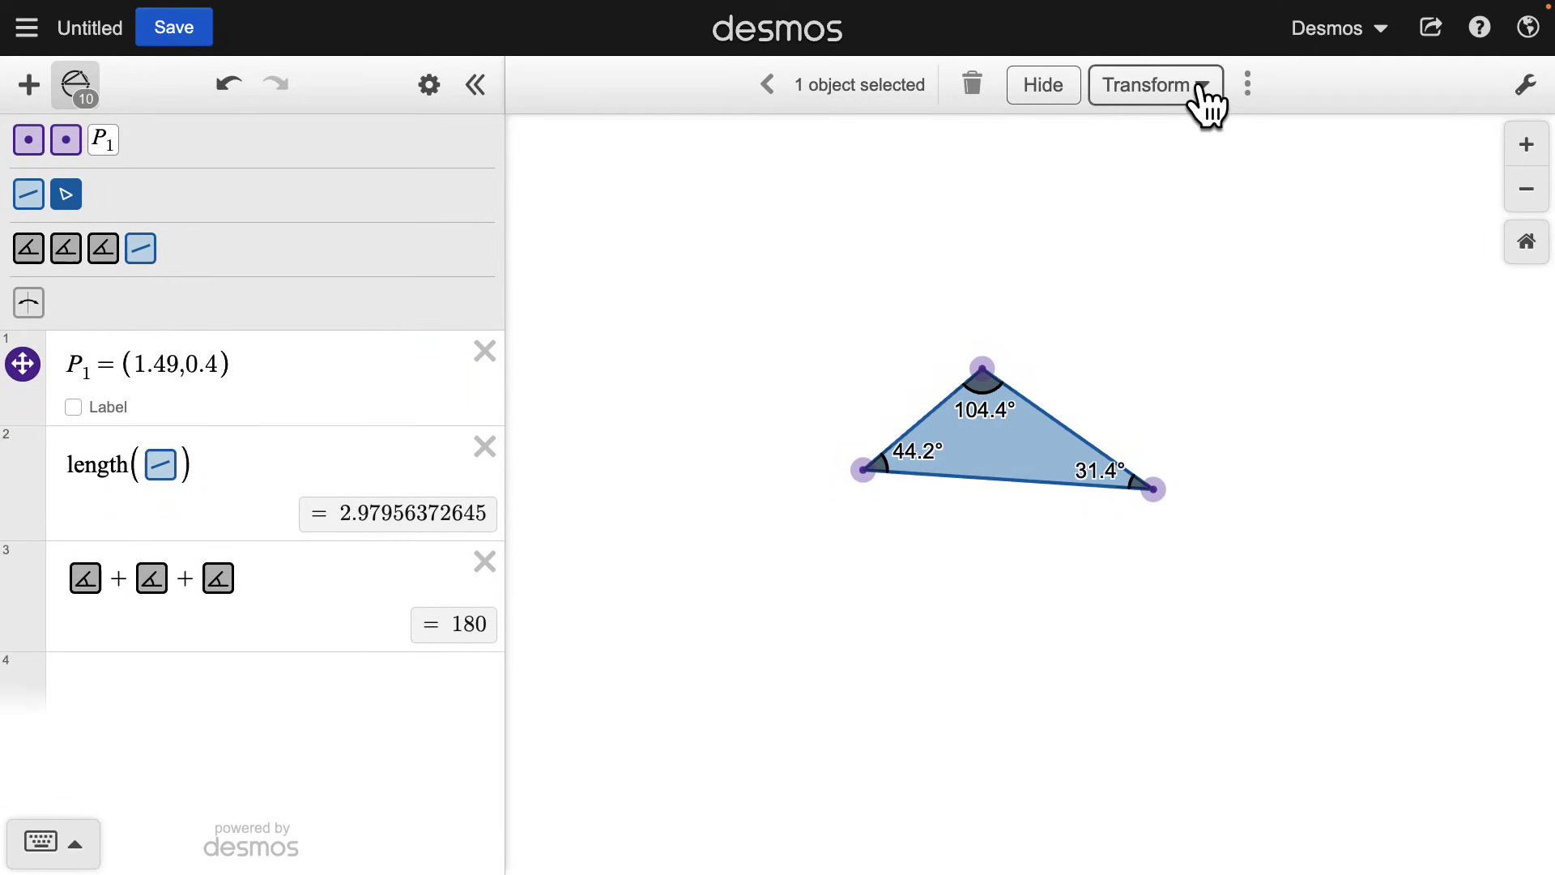
left_click(1205, 89)
left_click(1174, 178)
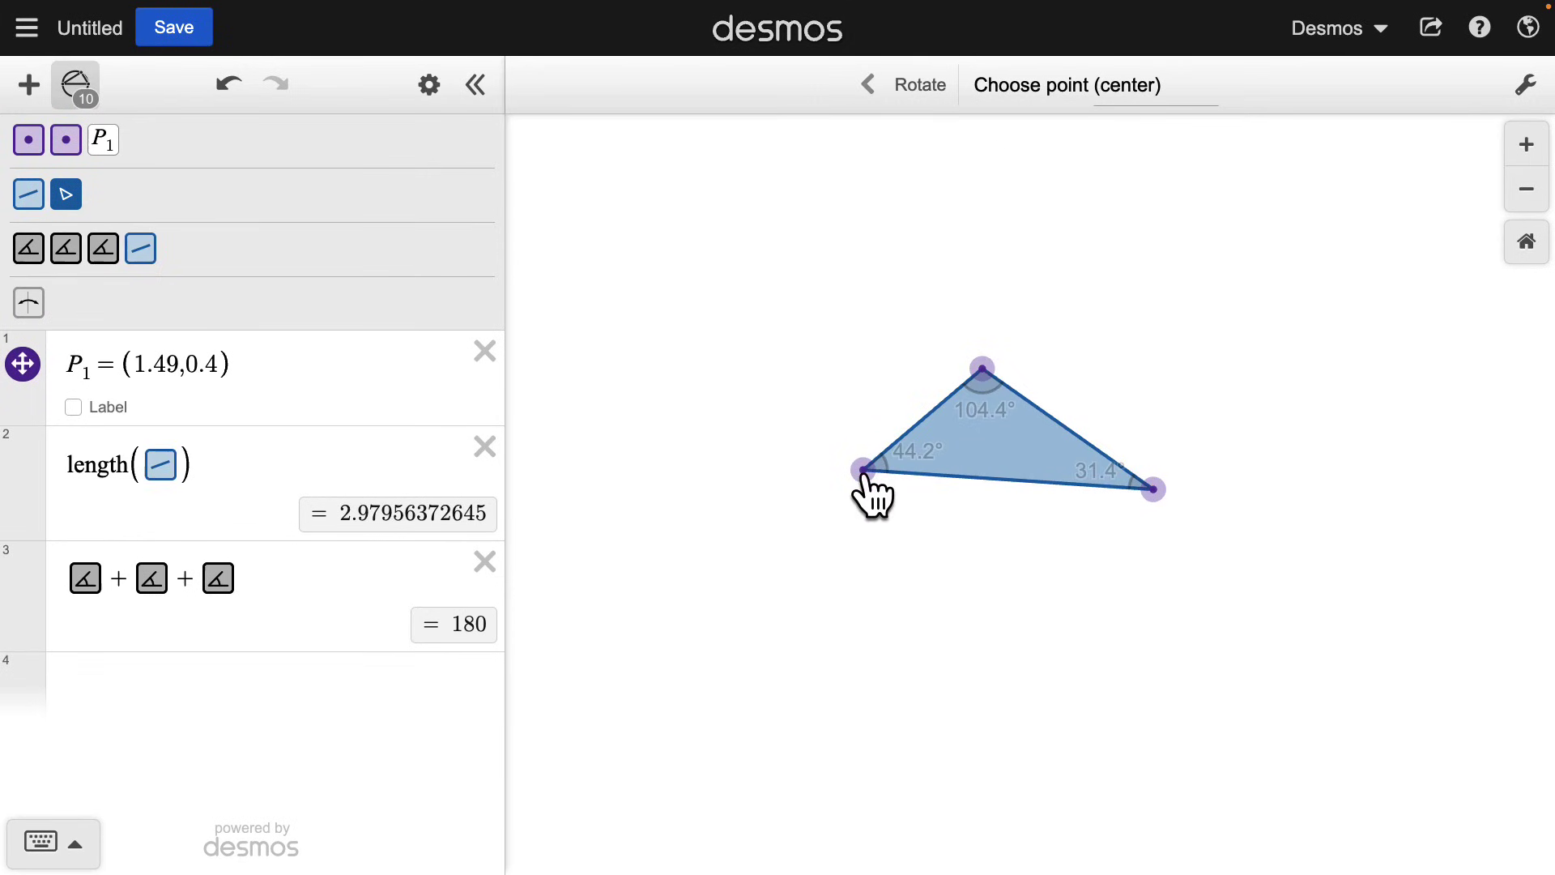
left_click(865, 472)
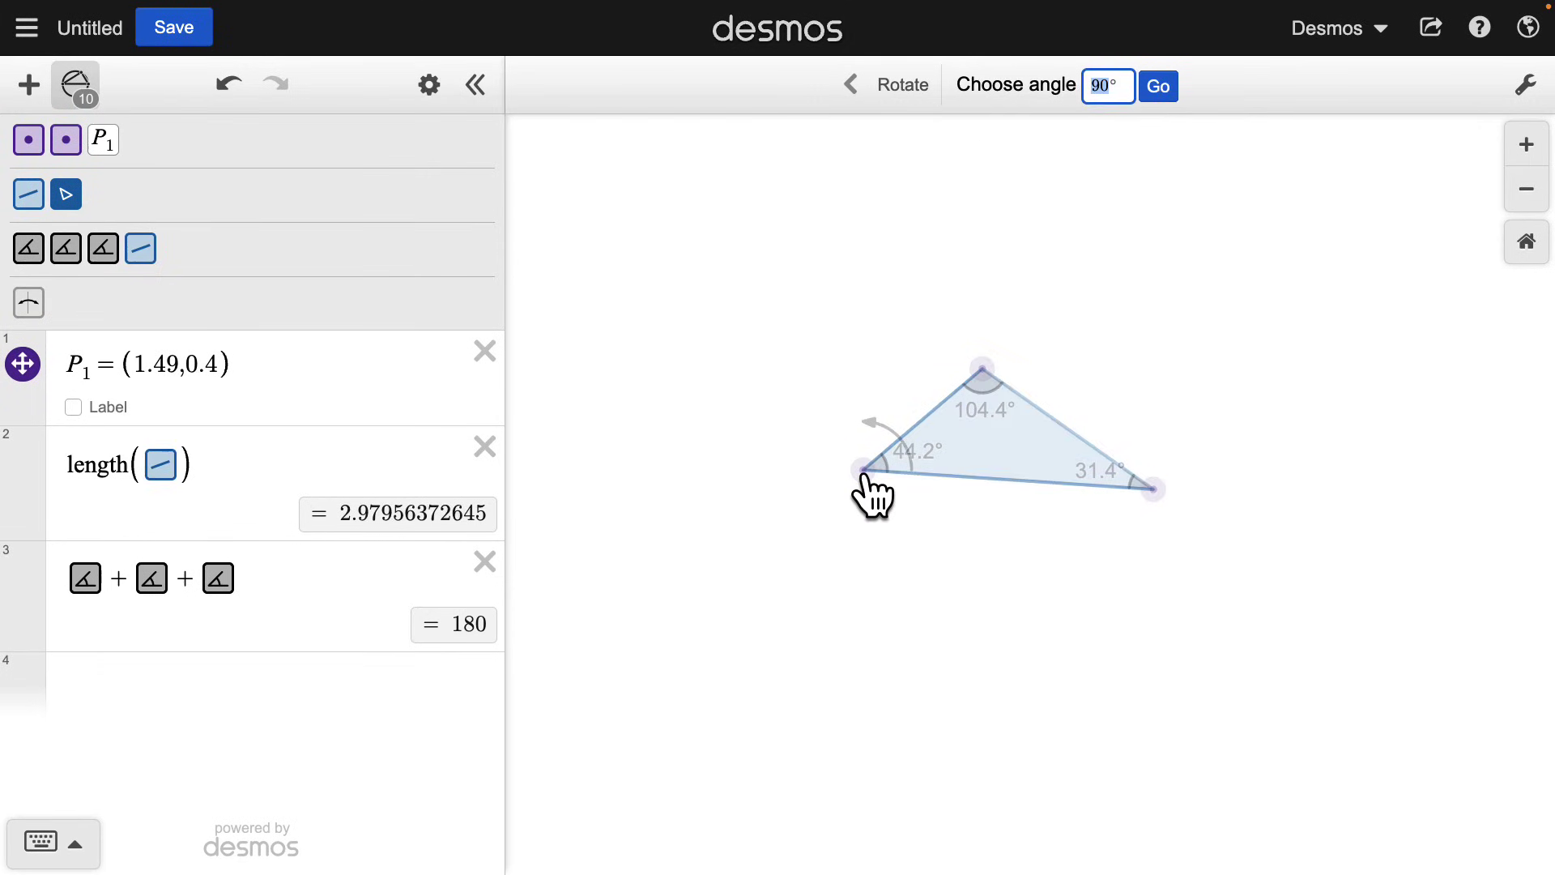
left_click(1160, 89)
mouse_move(175, 400)
left_mouse_down()
mouse_move(252, 409)
mouse_move(180, 411)
left_mouse_up()
Save the graph with the title 'My First Graph'
left_click(172, 31)
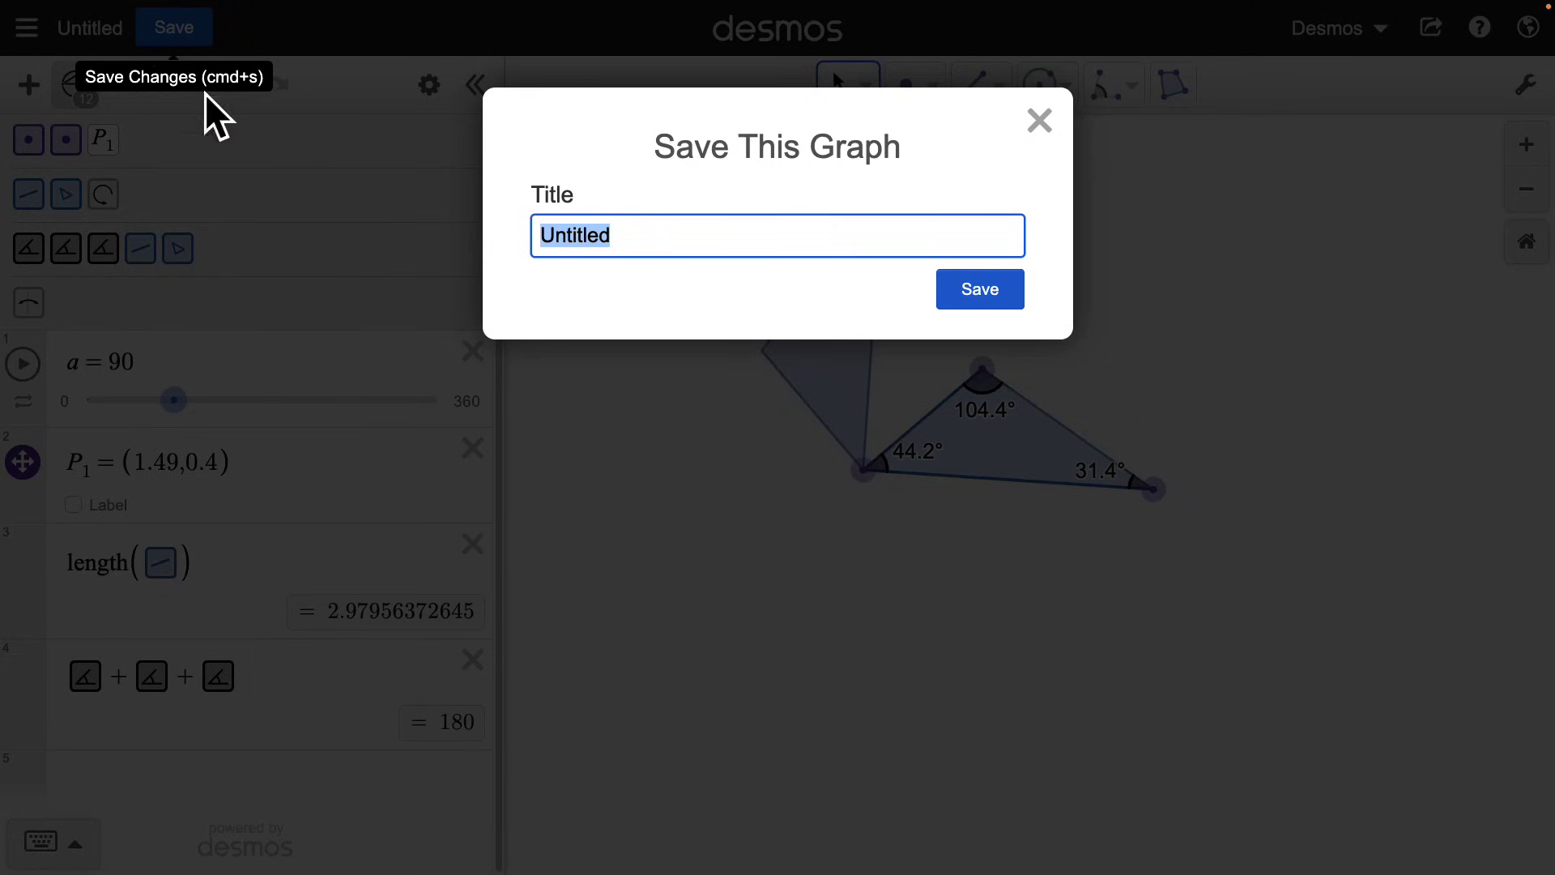
type("My First Graph")
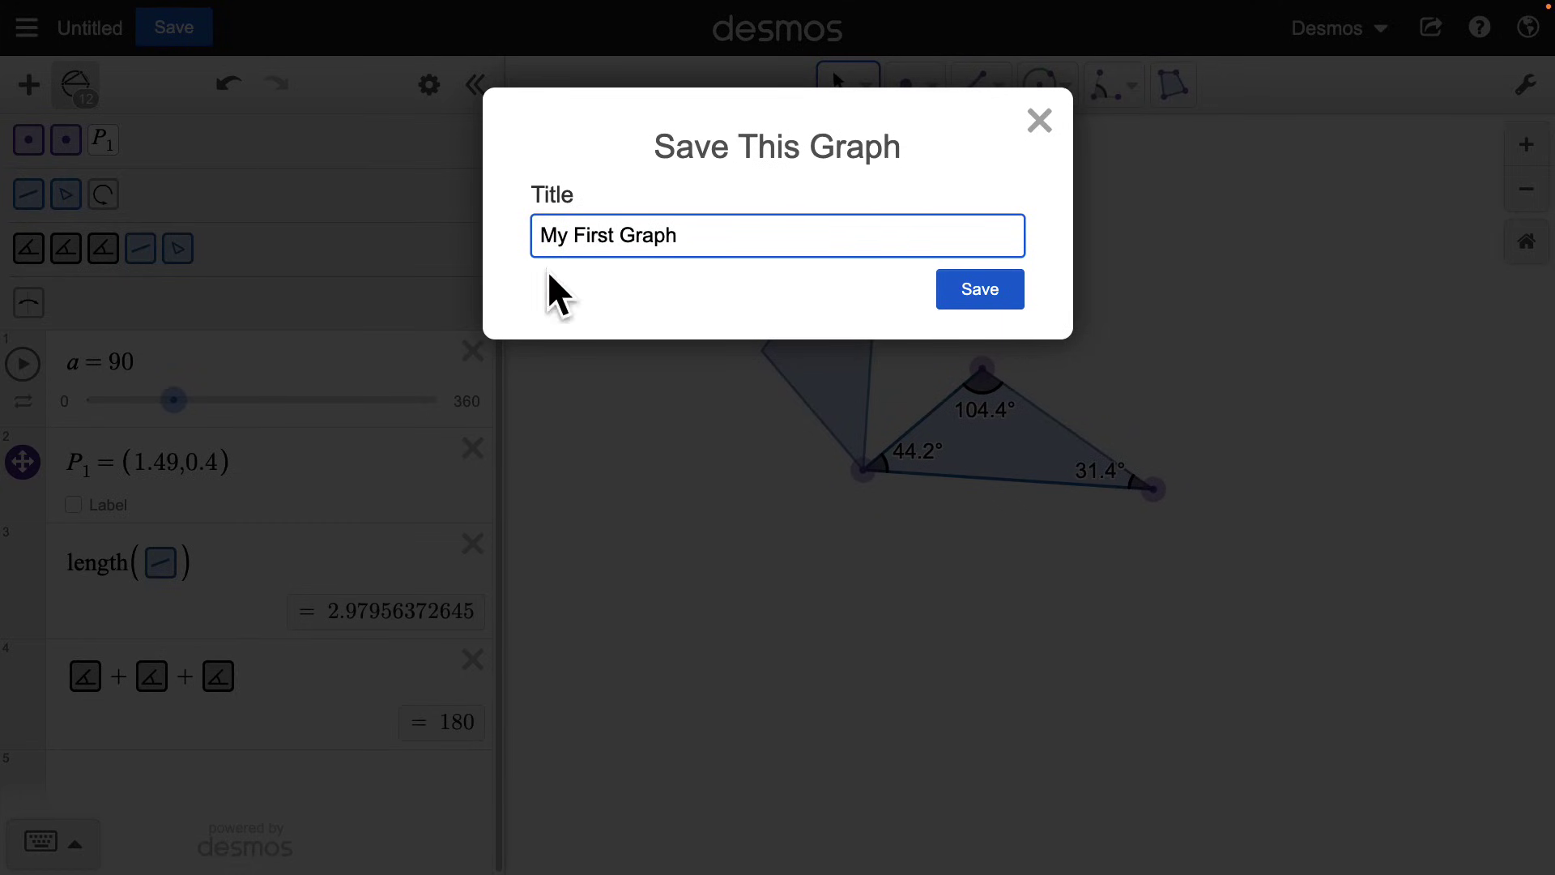
left_click(996, 291)
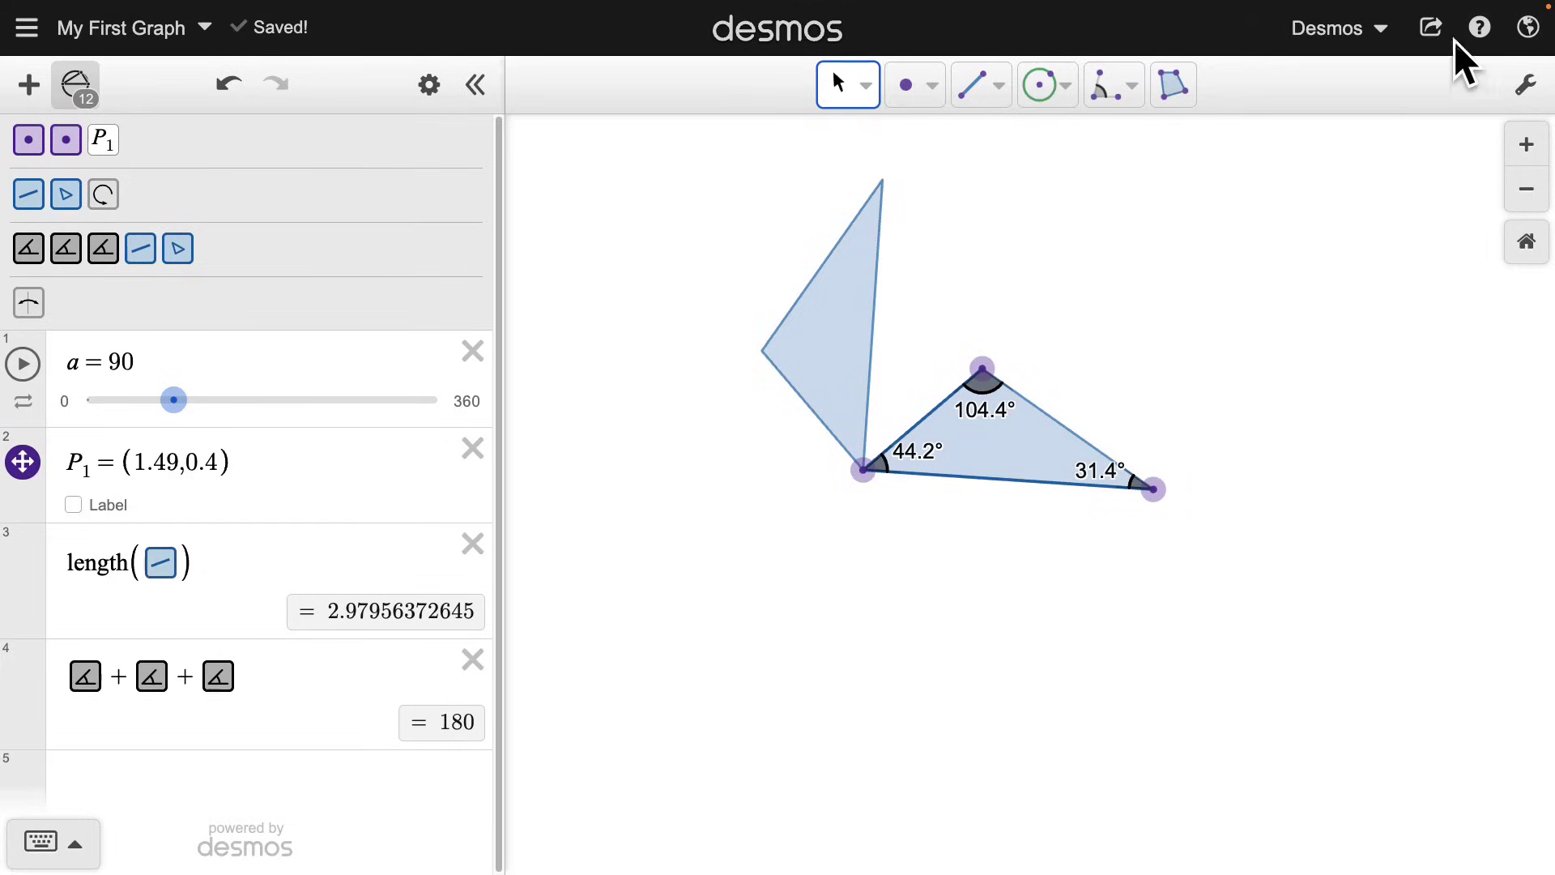
Copy the graph's share link and animate slider a to spin the rotated copy
left_click(1433, 29)
left_click(1489, 182)
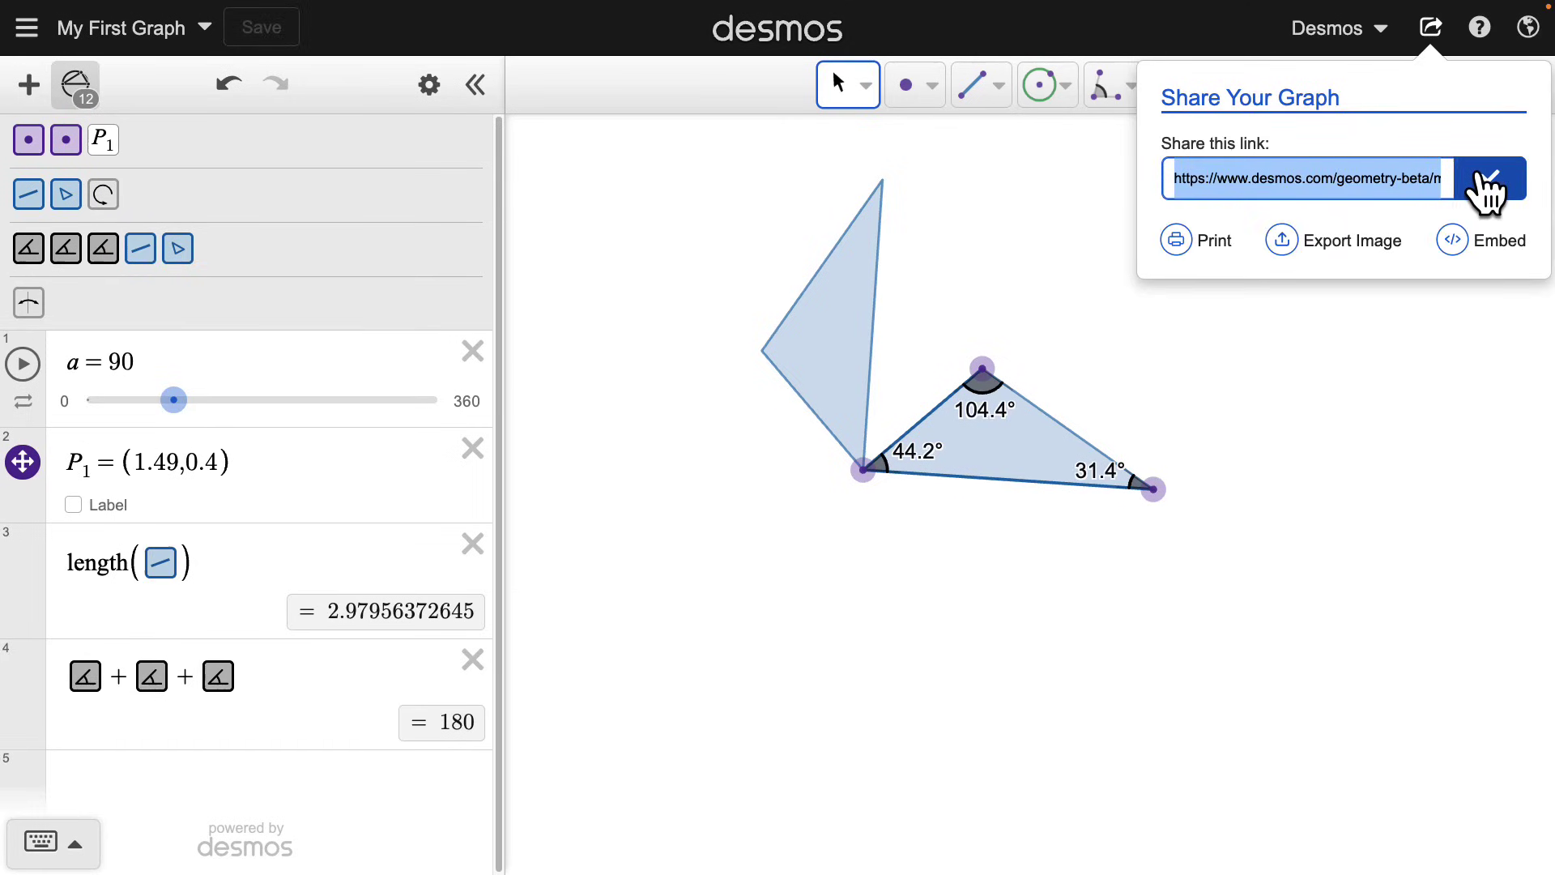
left_click(636, 538)
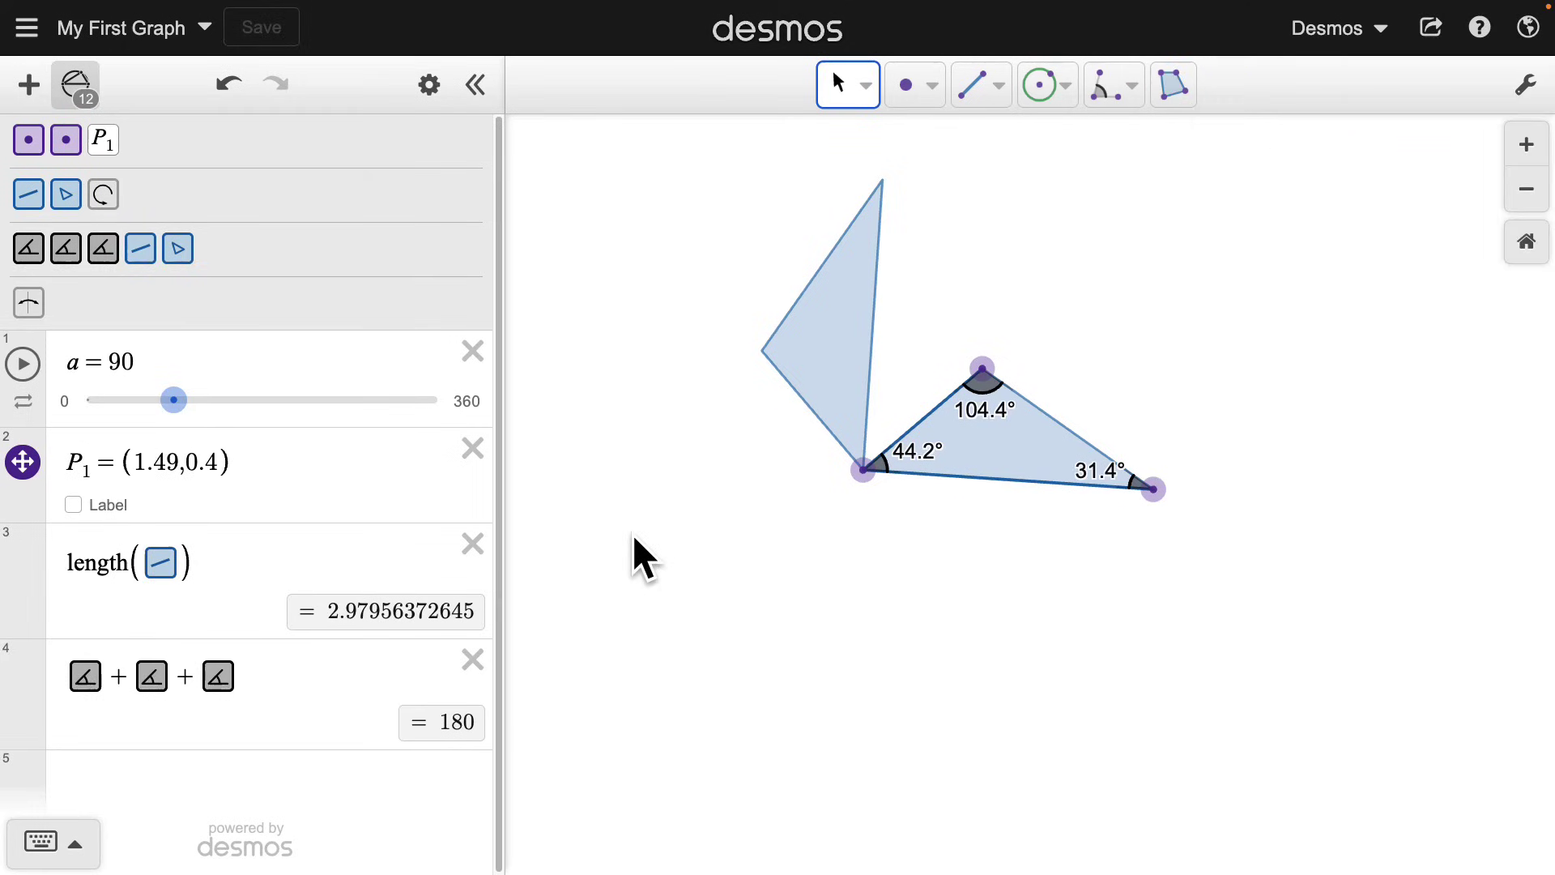
left_click(22, 364)
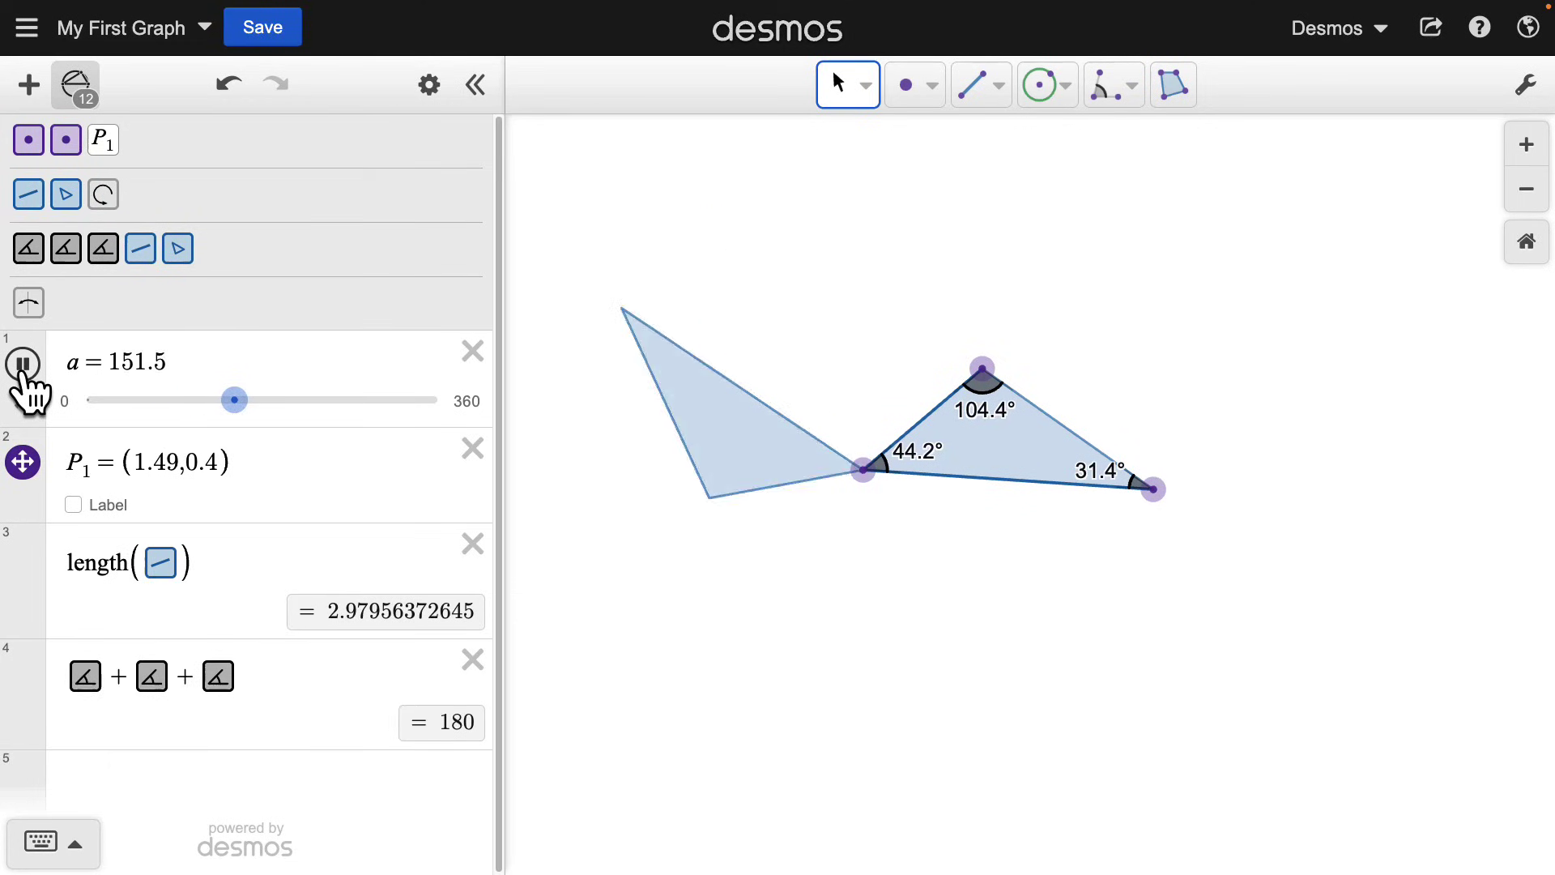